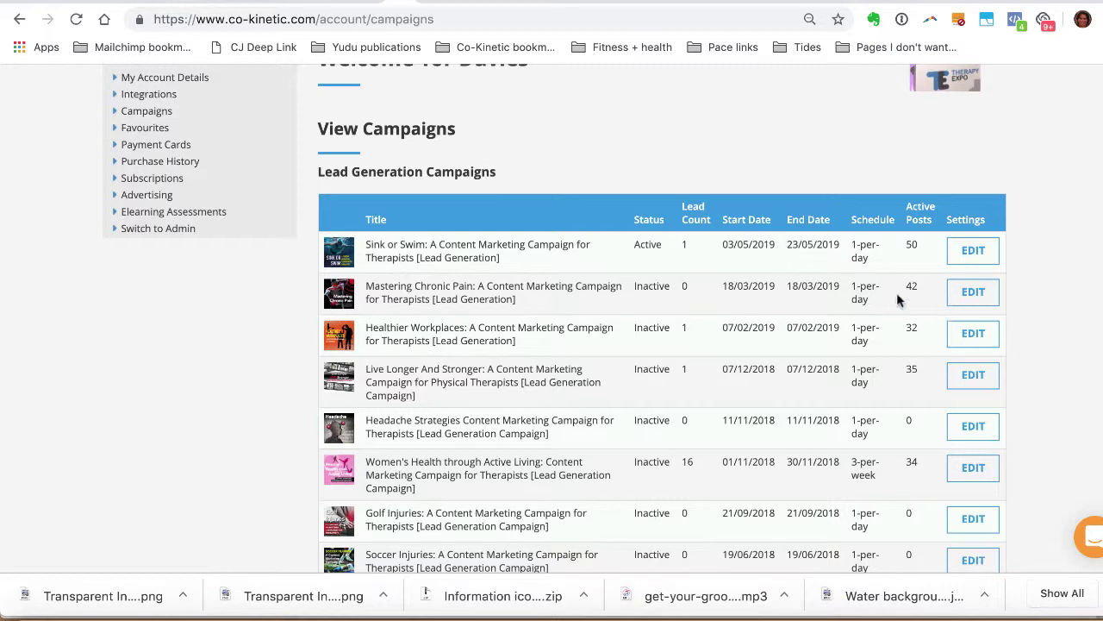
# Scroll through the campaign list to find the Sink or Swim campaign
pyautogui.scroll(-5, 640, 285)
pyautogui.scroll(-2, 640, 286)
pyautogui.scroll(-2, 640, 285)
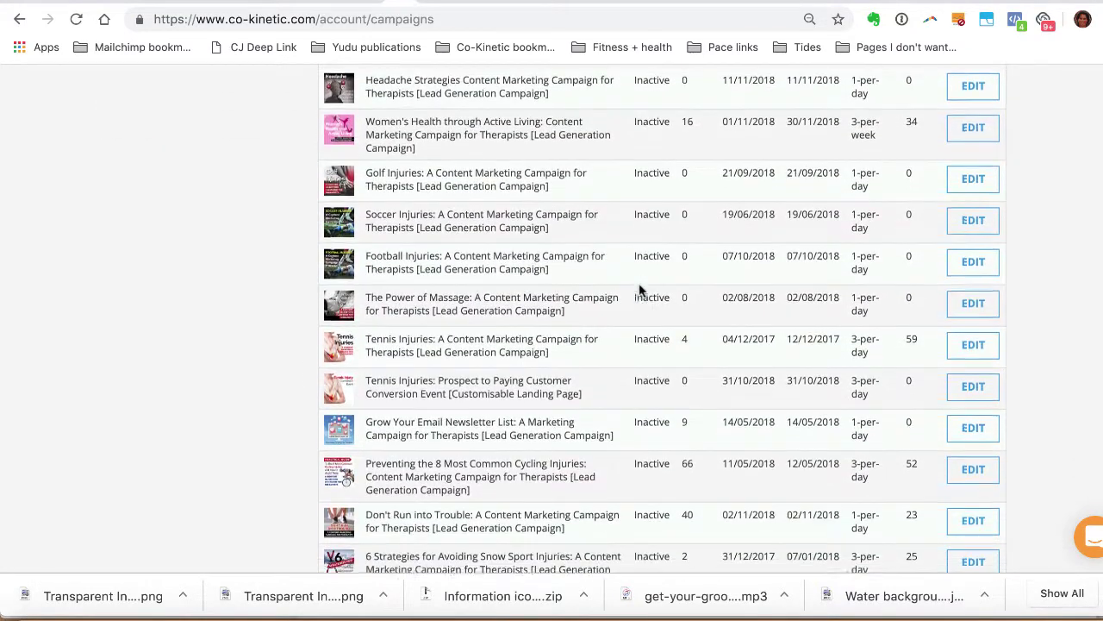
pyautogui.scroll(-1, 639, 285)
pyautogui.scroll(-1, 639, 289)
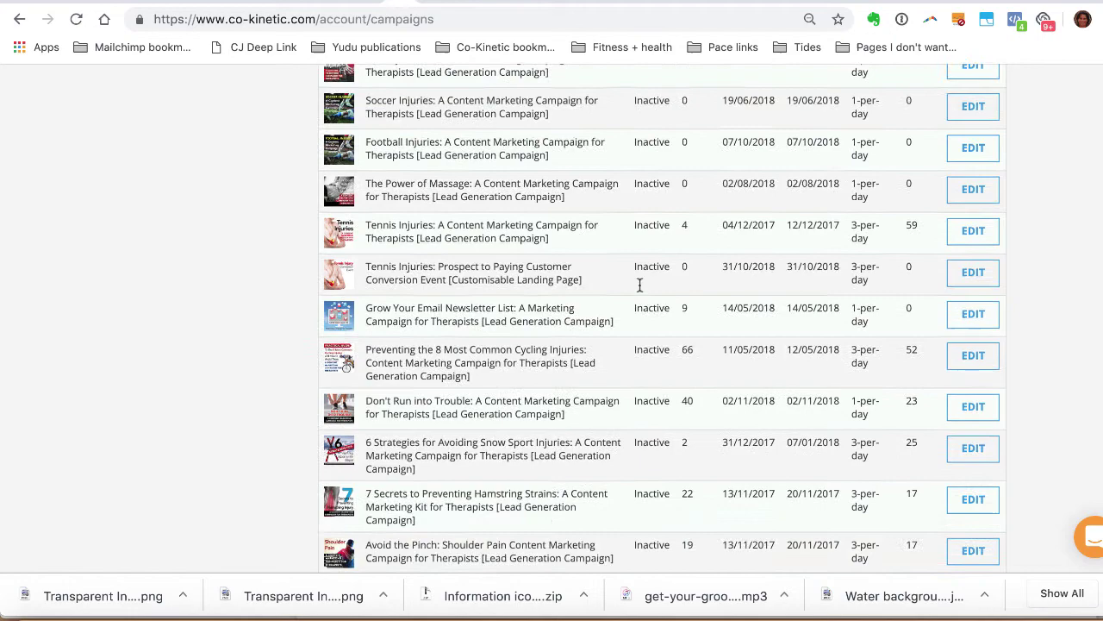
pyautogui.scroll(-2, 639, 289)
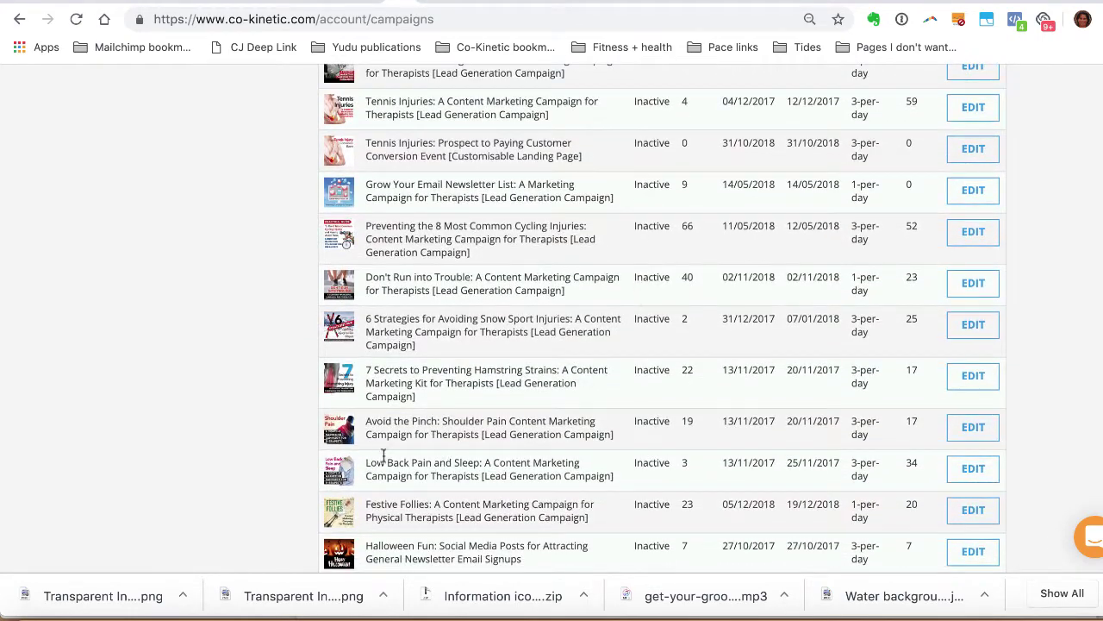
pyautogui.scroll(1, 366, 457)
pyautogui.scroll(1, 368, 457)
pyautogui.scroll(1, 368, 457)
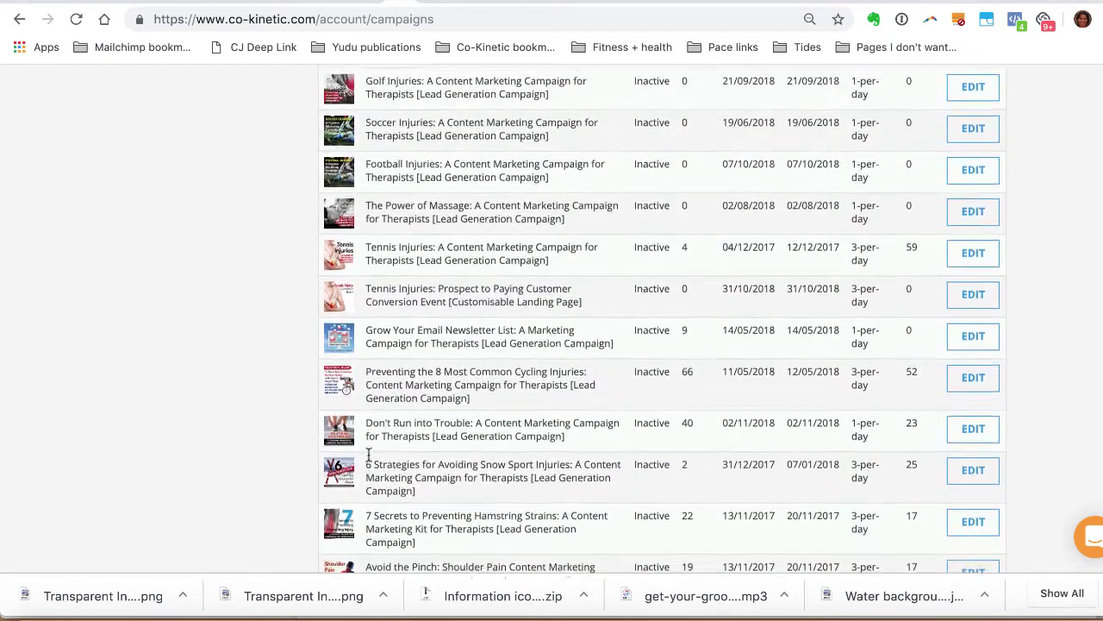
pyautogui.scroll(1, 368, 457)
pyautogui.scroll(1, 368, 459)
pyautogui.scroll(1, 368, 459)
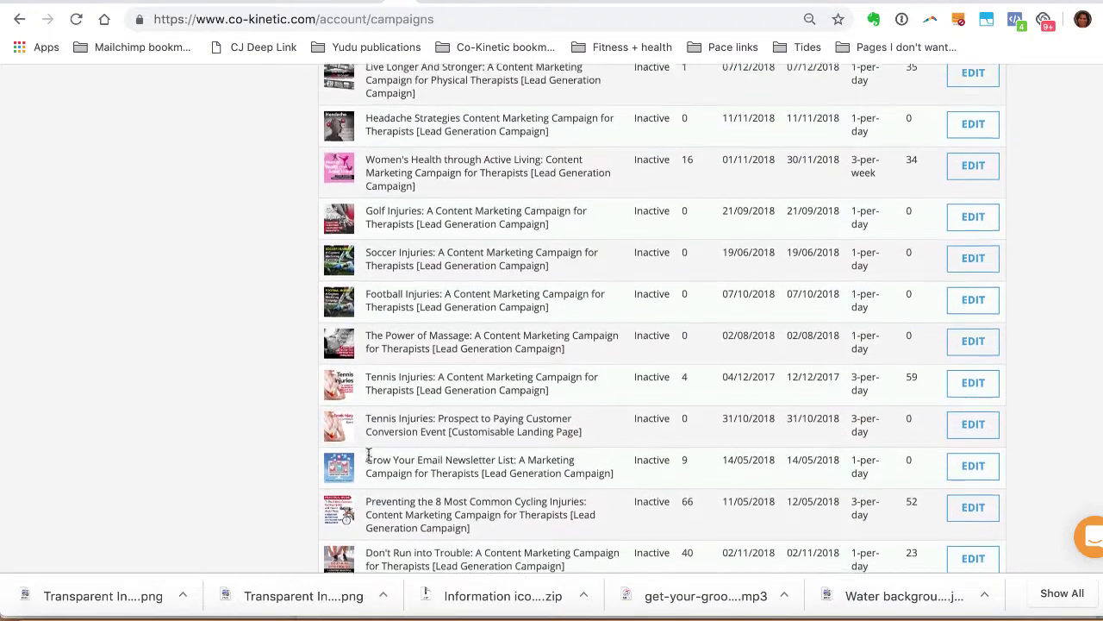
pyautogui.scroll(-1, 368, 459)
pyautogui.scroll(1, 368, 459)
pyautogui.scroll(2, 368, 460)
pyautogui.scroll(1, 368, 459)
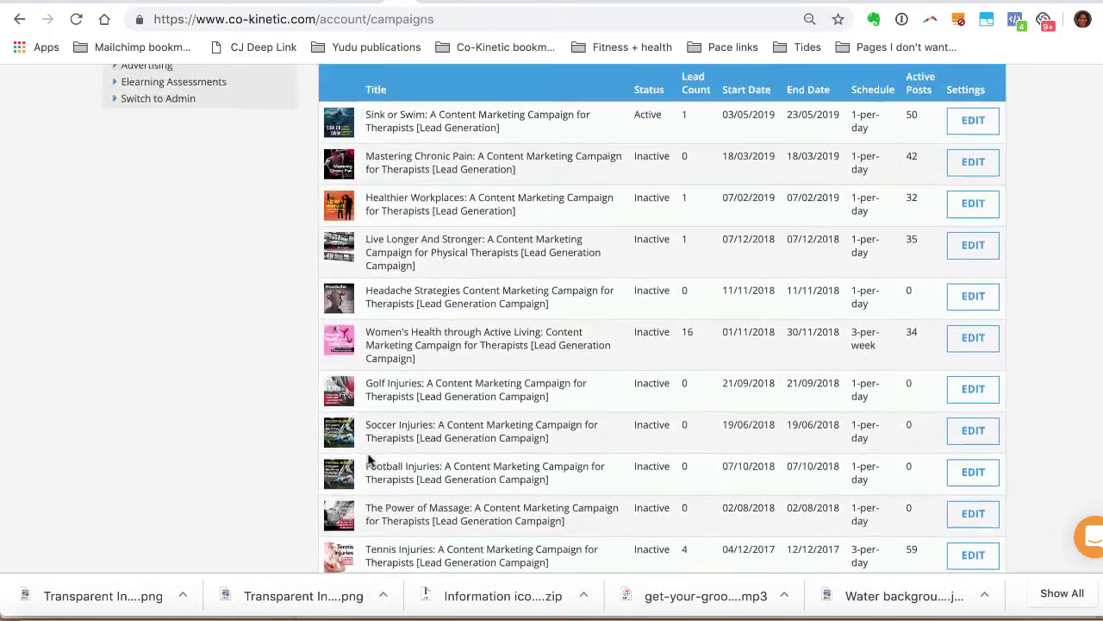
pyautogui.scroll(2, 368, 459)
pyautogui.scroll(1, 368, 460)
pyautogui.scroll(1, 368, 459)
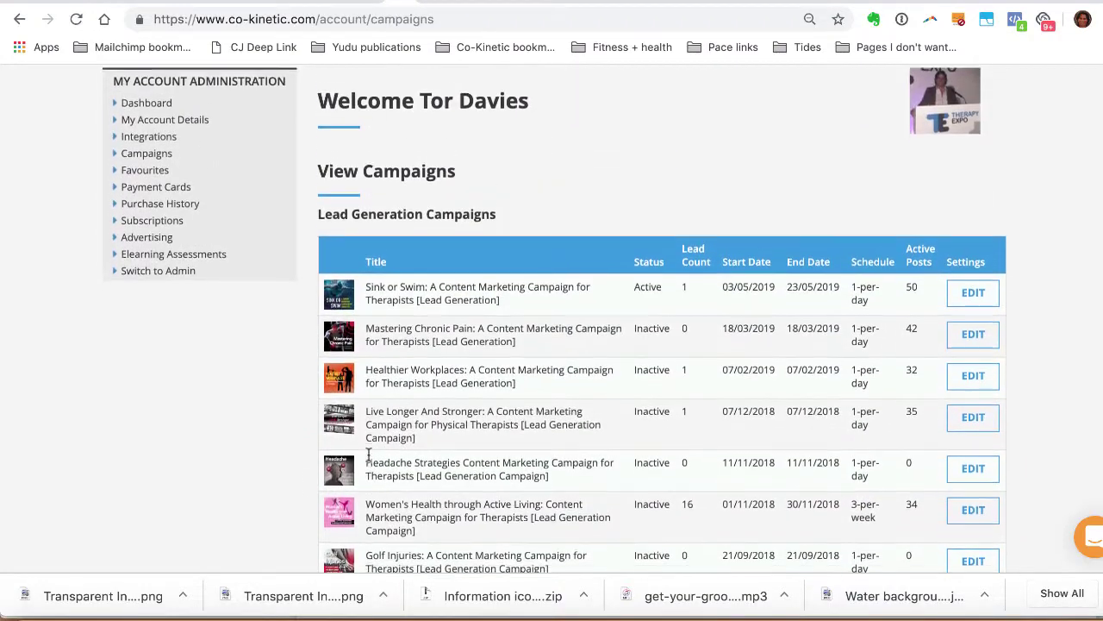
pyautogui.scroll(1, 368, 457)
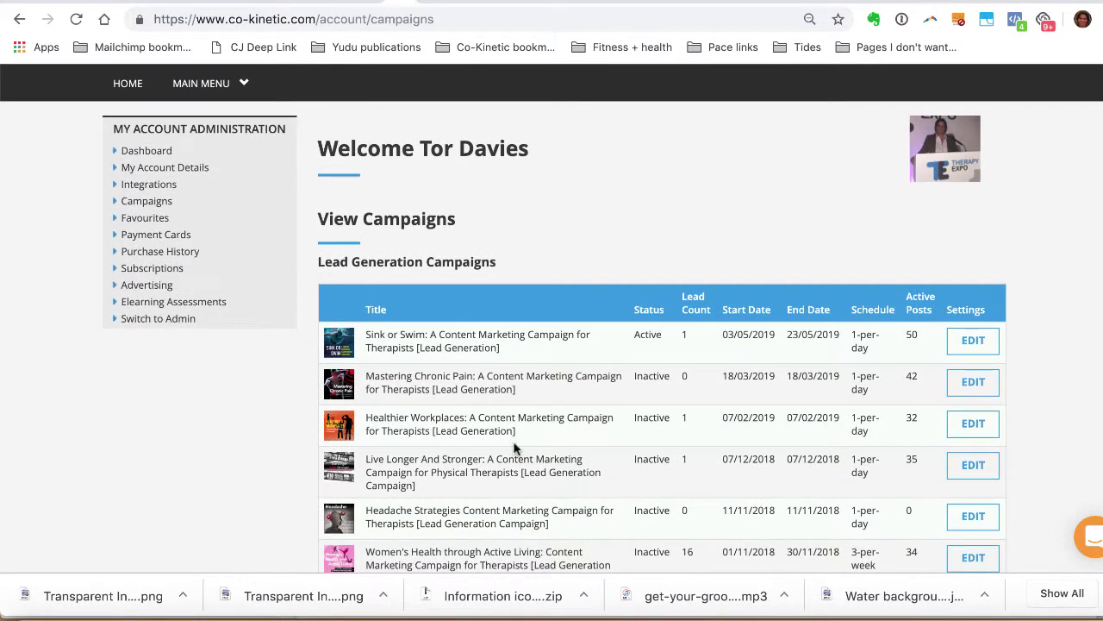
pyautogui.scroll(-1, 514, 447)
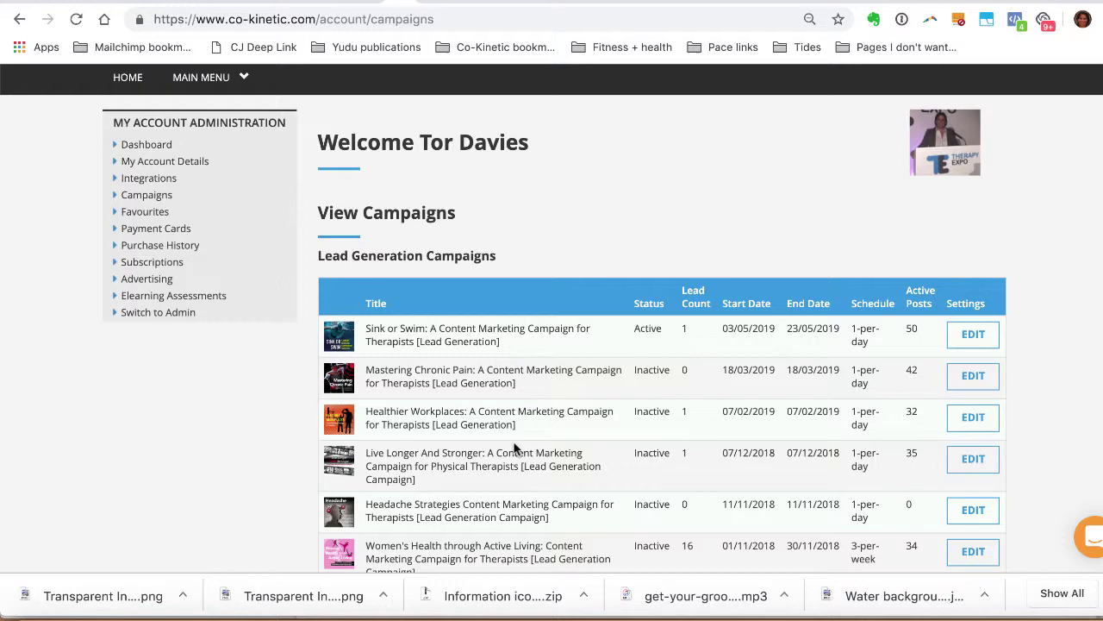
# Open the Sink or Swim campaign's setup page with EDIT and scroll through it
pyautogui.click(975, 336)
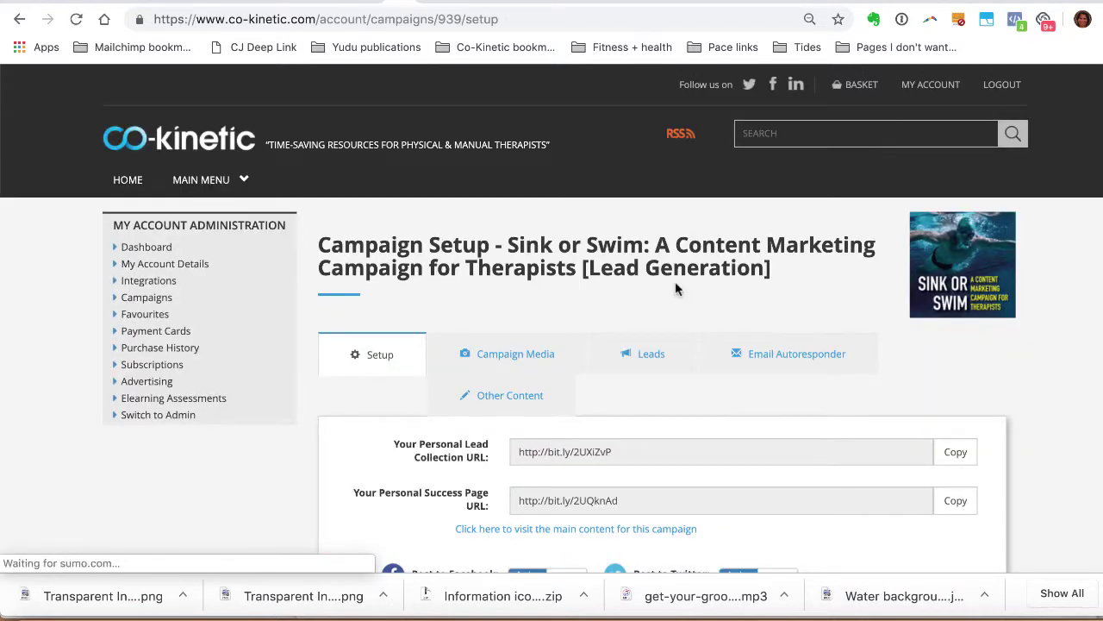
pyautogui.scroll(-2, 675, 289)
pyautogui.scroll(-3, 675, 289)
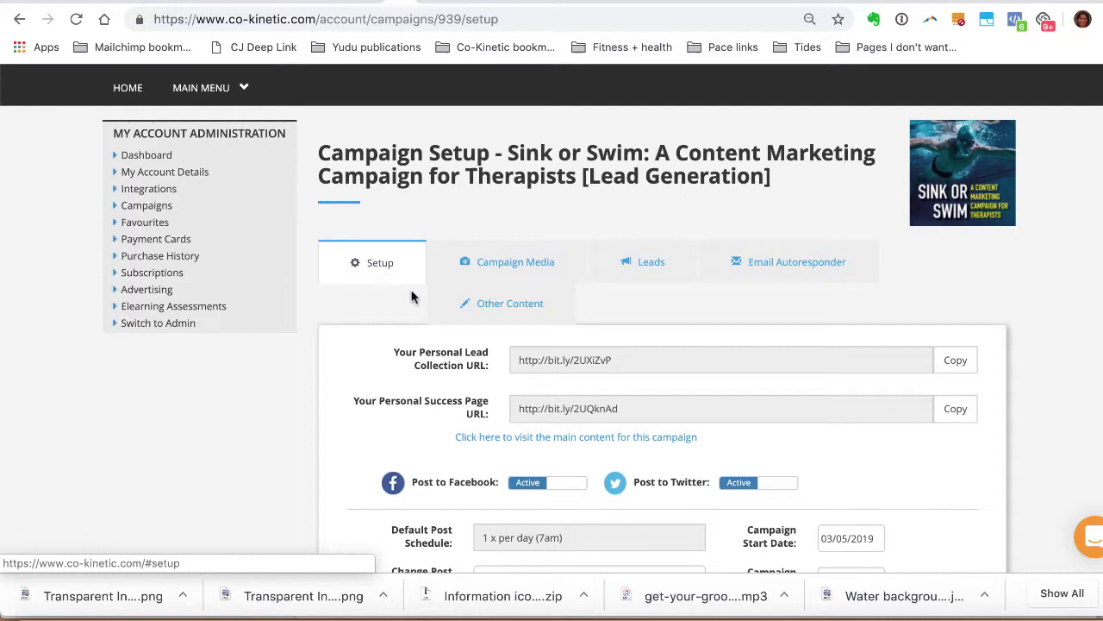
pyautogui.scroll(-1, 415, 298)
pyautogui.scroll(-1, 415, 297)
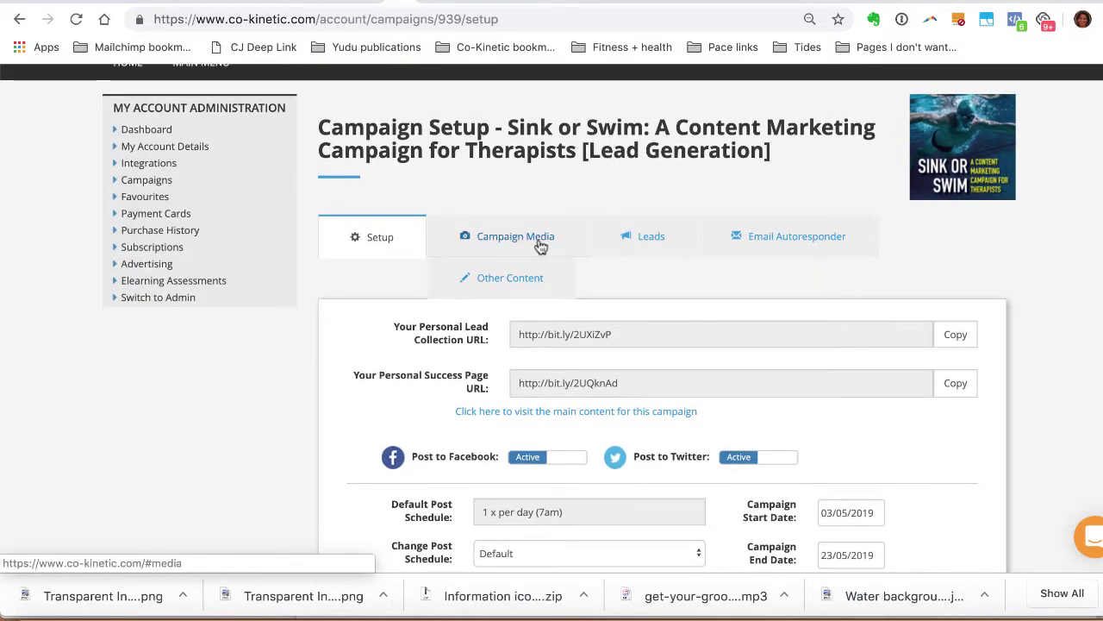
# Switch to Campaign Media and scroll to the swimming-injuries media item
pyautogui.click(540, 241)
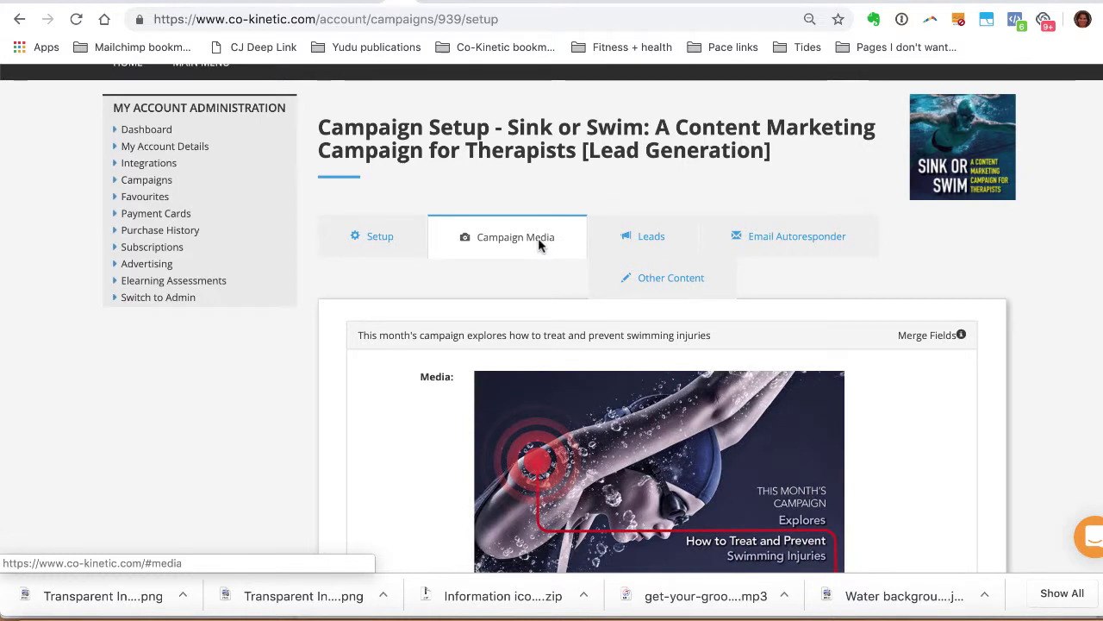
pyautogui.scroll(-1, 538, 245)
pyautogui.scroll(-2, 537, 241)
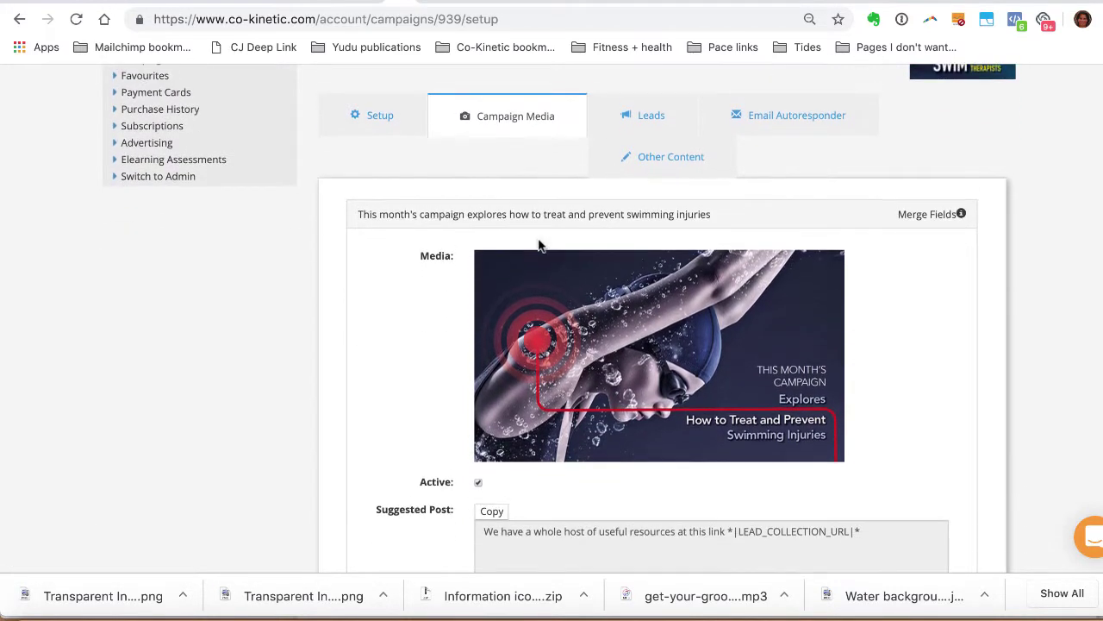
pyautogui.scroll(1, 538, 245)
pyautogui.scroll(-1, 538, 245)
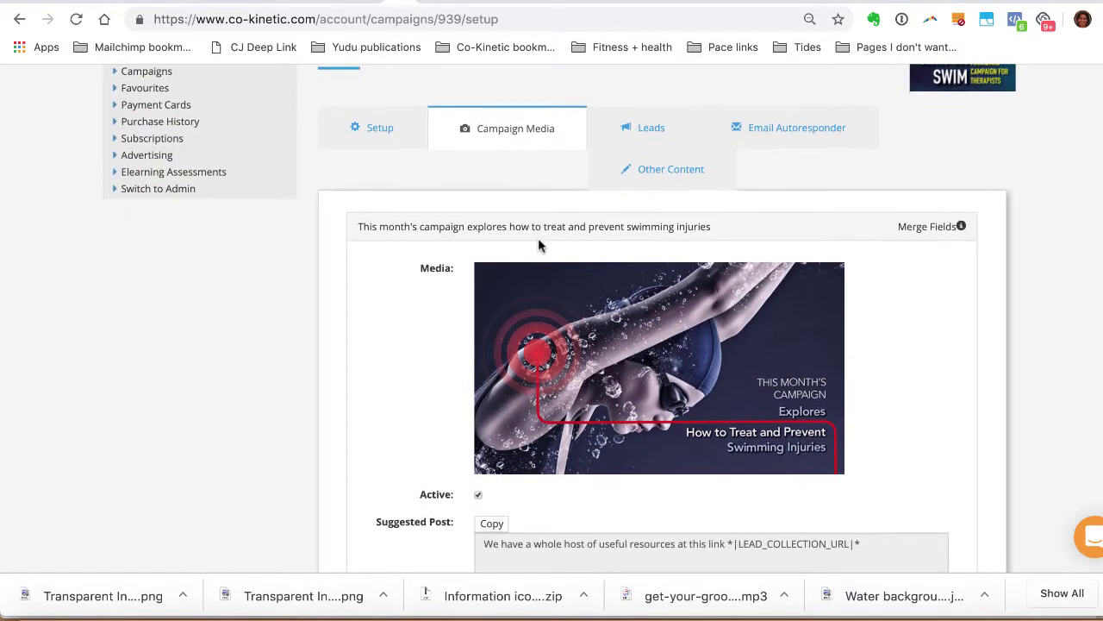
pyautogui.scroll(-1, 538, 246)
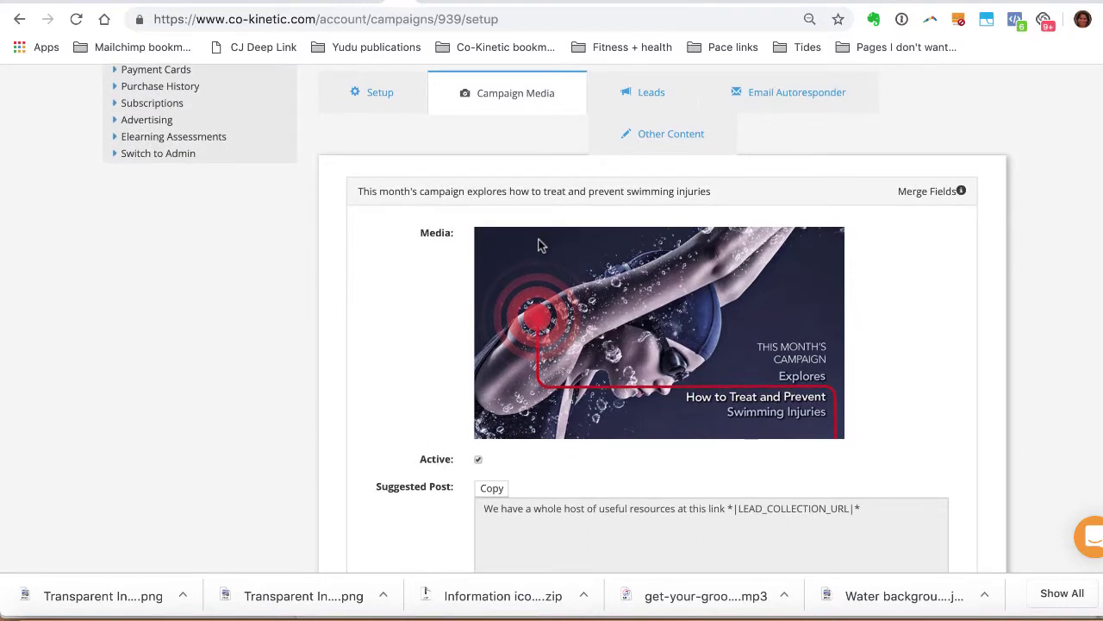
pyautogui.scroll(-2, 538, 244)
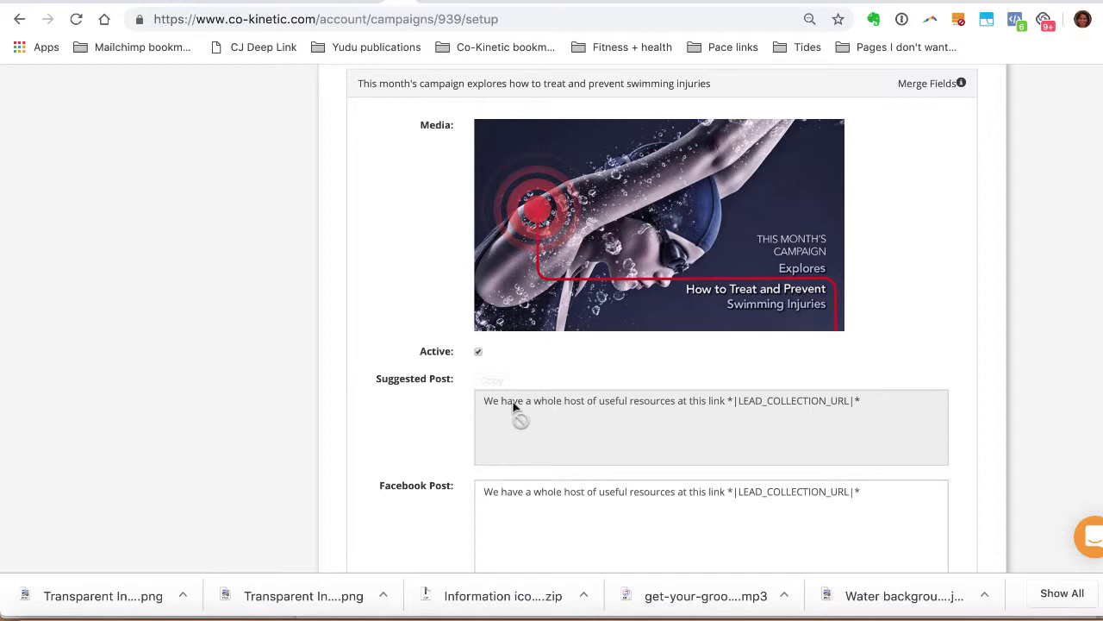
pyautogui.scroll(-1, 537, 405)
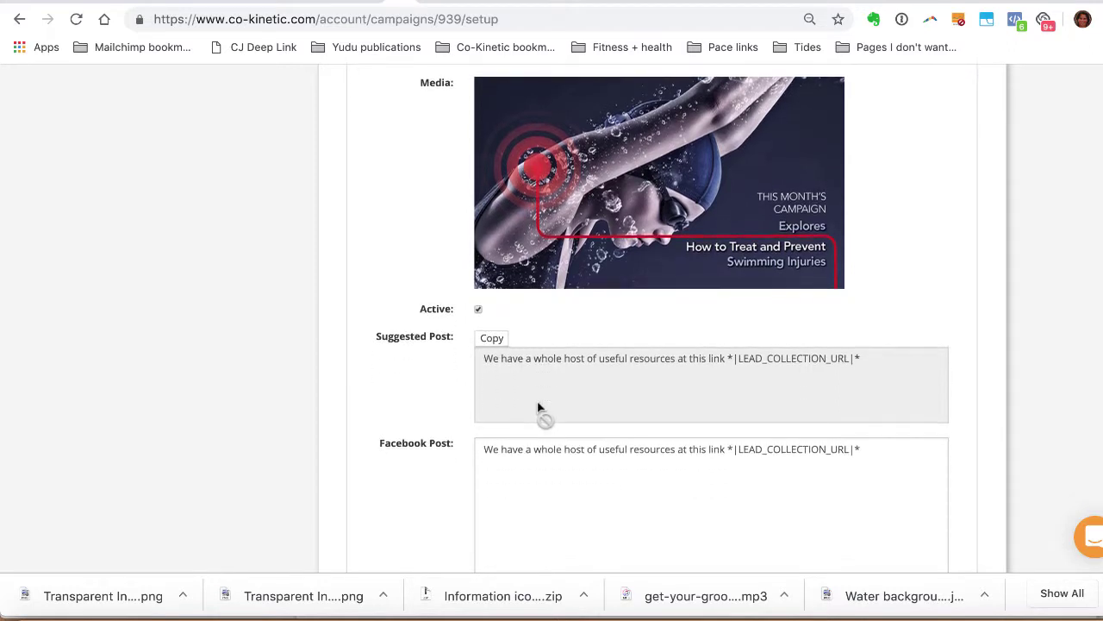
# Replace the swimming-injuries item's Facebook post with its copied suggested post text
pyautogui.click(492, 342)
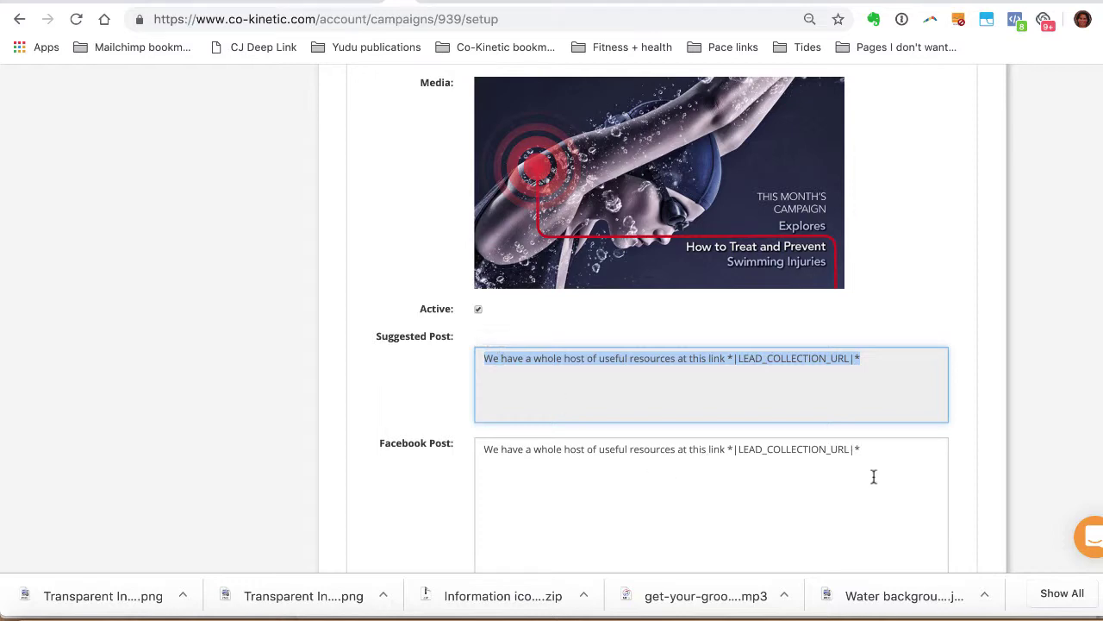
pyautogui.moveTo(874, 436); pyautogui.dragTo(462, 428)
pyautogui.hotkey('ctrl', 'v')
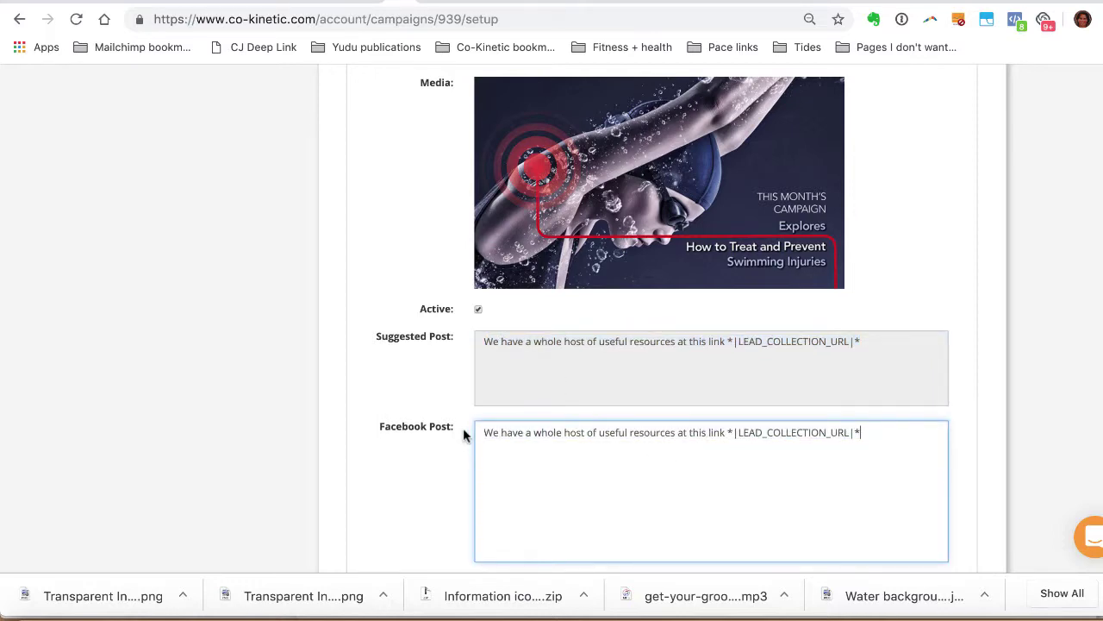
pyautogui.scroll(-5, 463, 427)
# Paste the newsletter item's suggested post text into its Facebook post
pyautogui.scroll(-6, 463, 428)
pyautogui.scroll(-3, 462, 428)
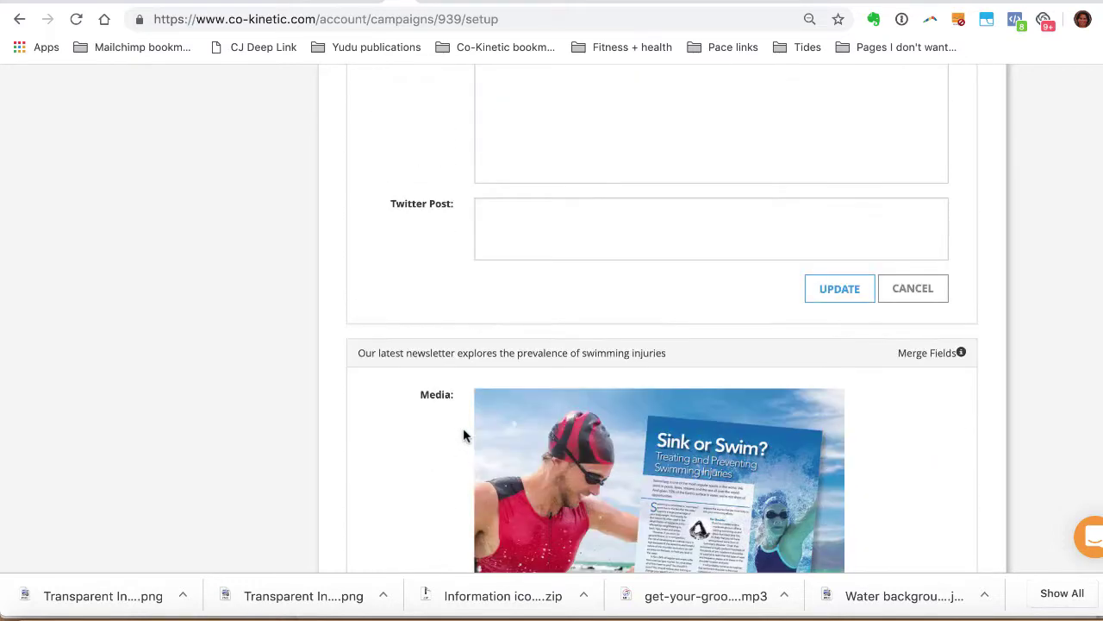
pyautogui.scroll(-3, 463, 428)
pyautogui.scroll(-2, 463, 427)
pyautogui.scroll(-1, 512, 374)
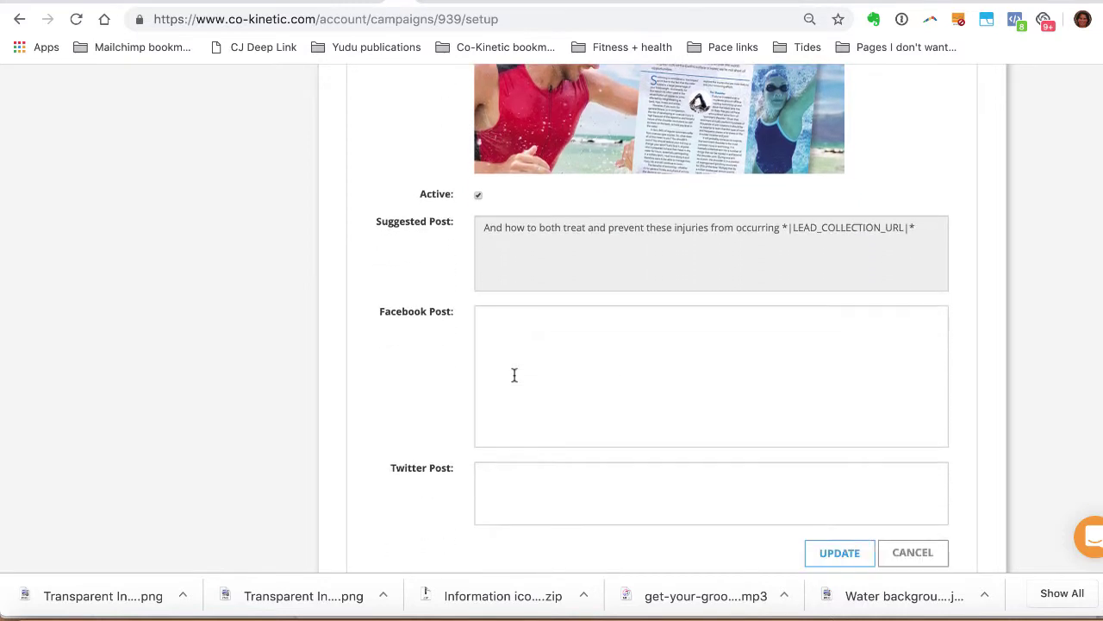
pyautogui.scroll(1, 515, 328)
pyautogui.click(493, 291)
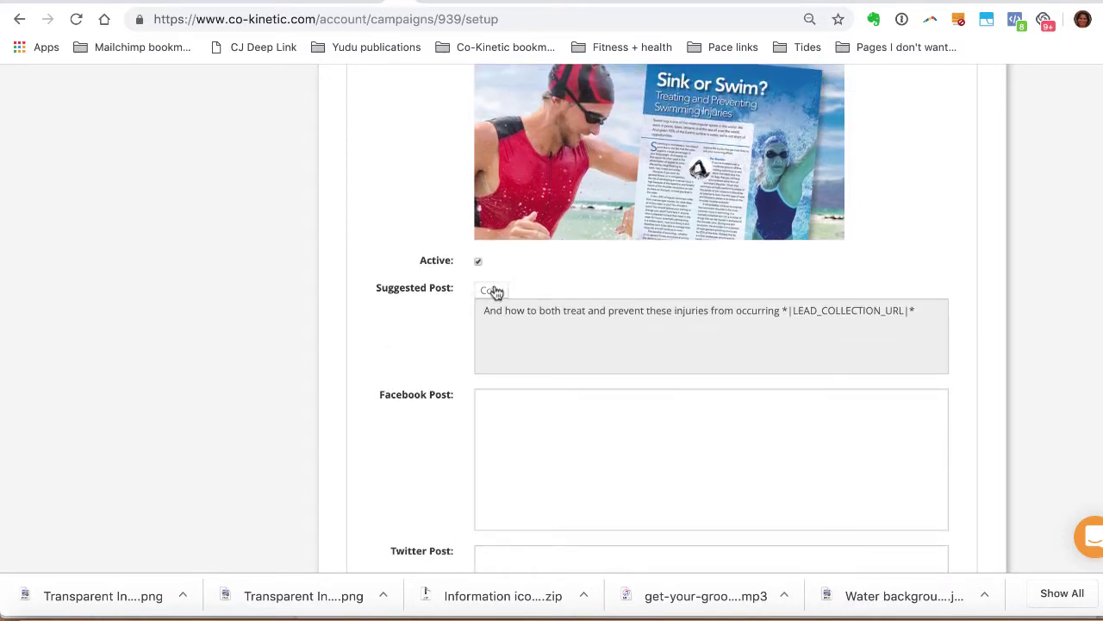
pyautogui.click(495, 403)
pyautogui.hotkey('ctrl', 'v')
# Paste the same suggested text into the newsletter item's Twitter post
pyautogui.scroll(-2, 495, 402)
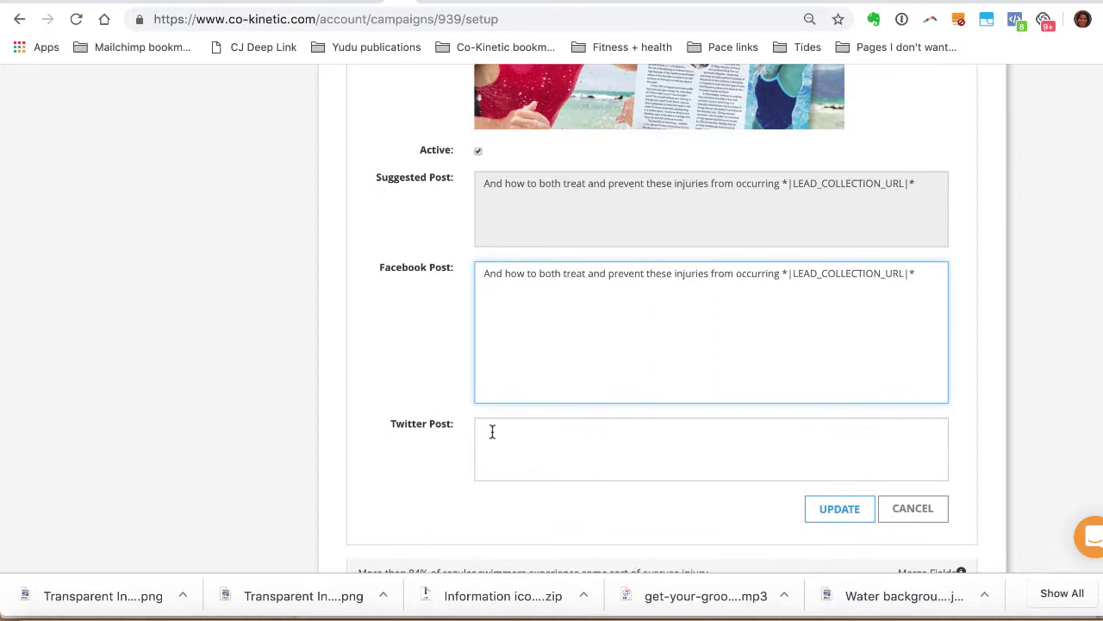
pyautogui.click(492, 431)
pyautogui.hotkey('ctrl', 'v')
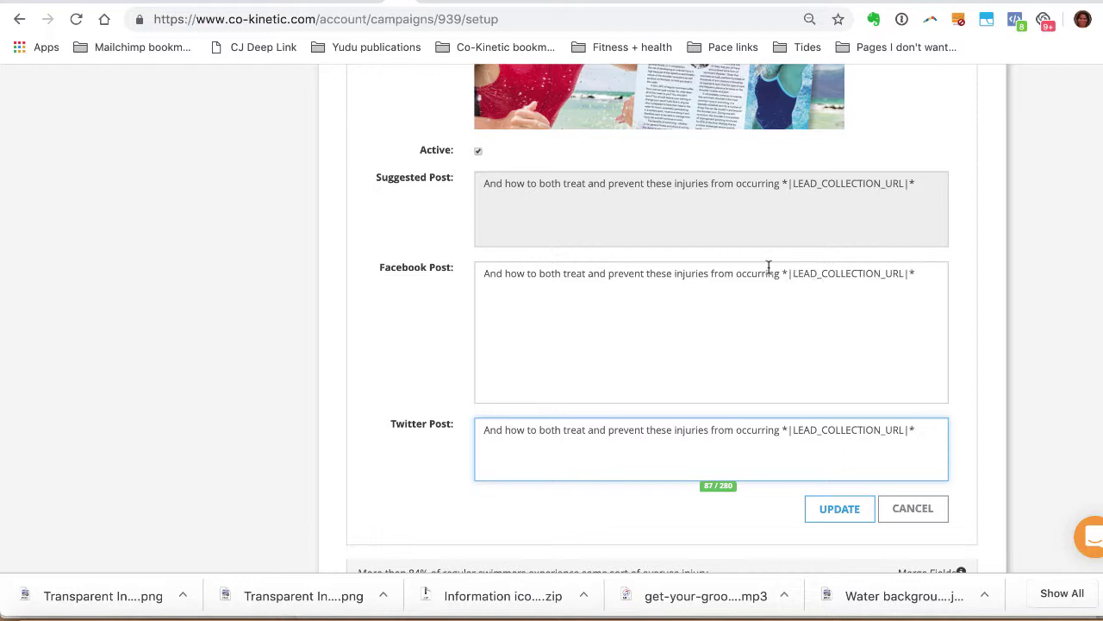
pyautogui.scroll(2, 768, 266)
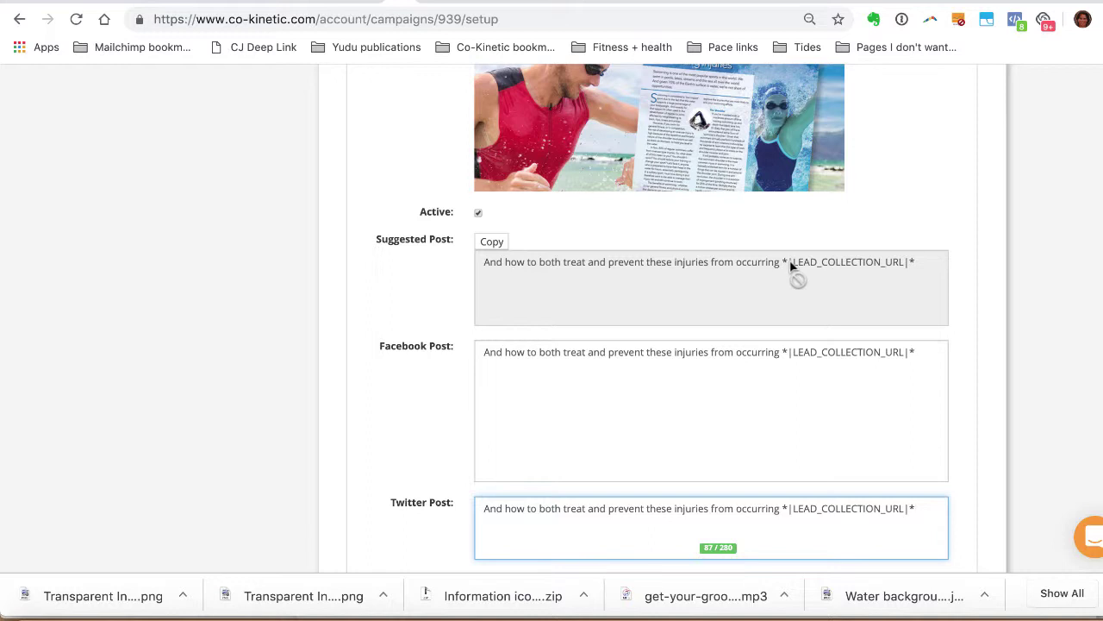
pyautogui.scroll(1, 786, 285)
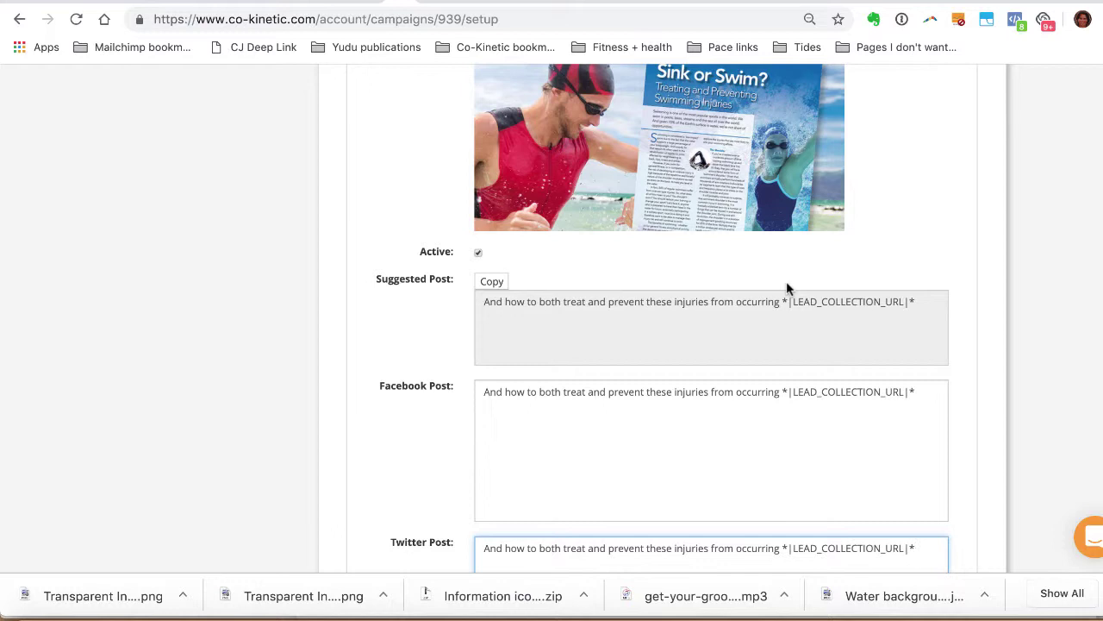
pyautogui.scroll(3, 786, 284)
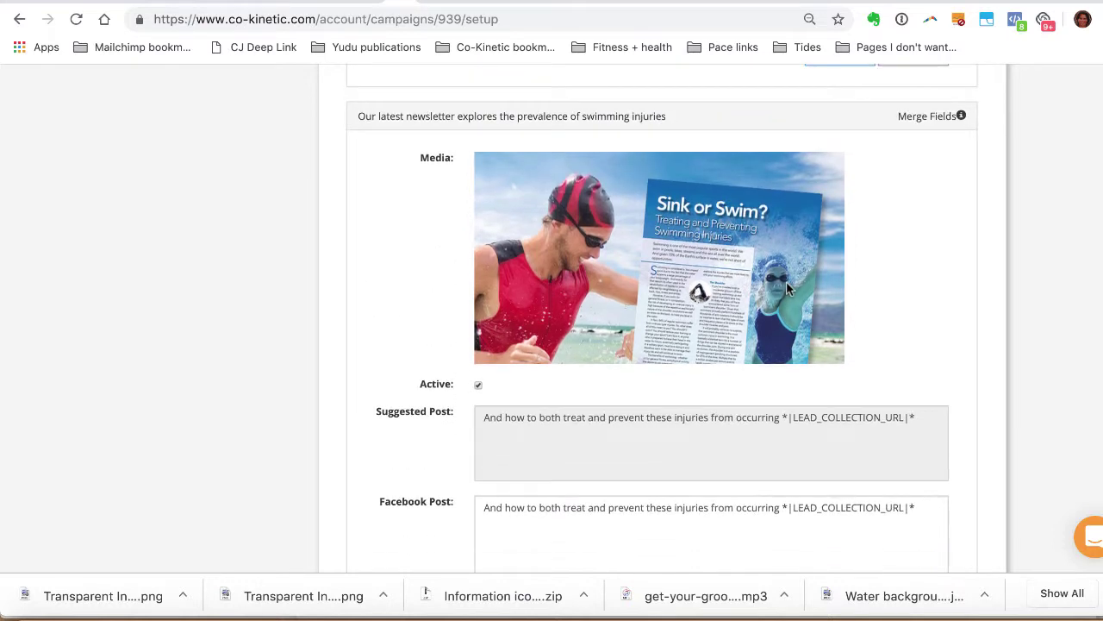
pyautogui.scroll(2, 786, 281)
pyautogui.scroll(1, 786, 281)
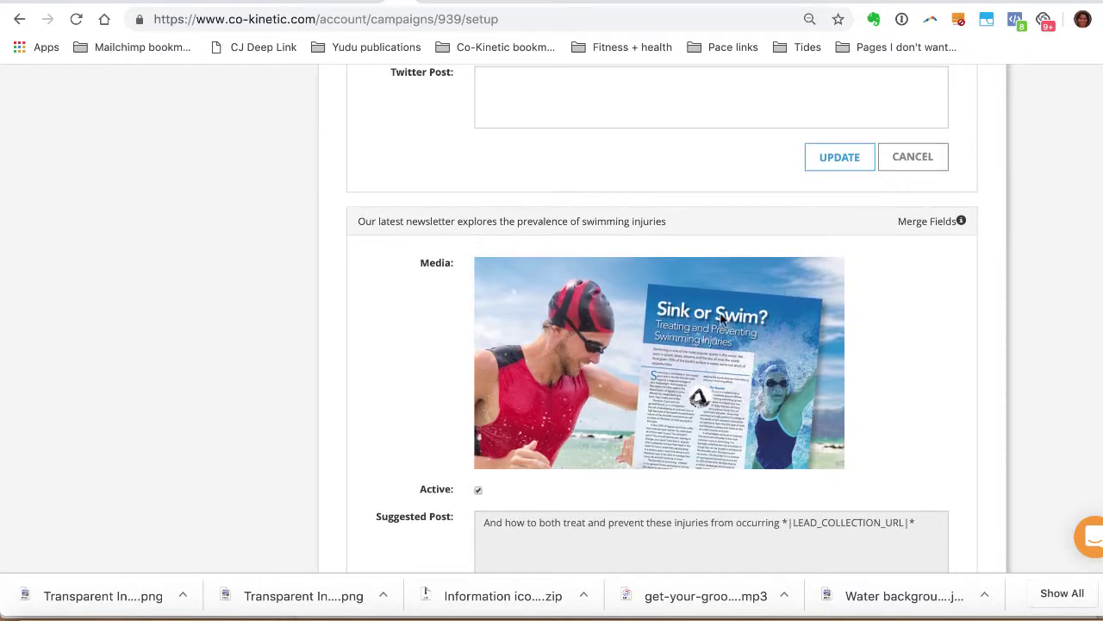
pyautogui.scroll(4, 726, 398)
# Paste the Population post's suggestion, replace its sentence with 'Rewrite the whole post', and update
pyautogui.scroll(6, 726, 398)
pyautogui.scroll(3, 727, 398)
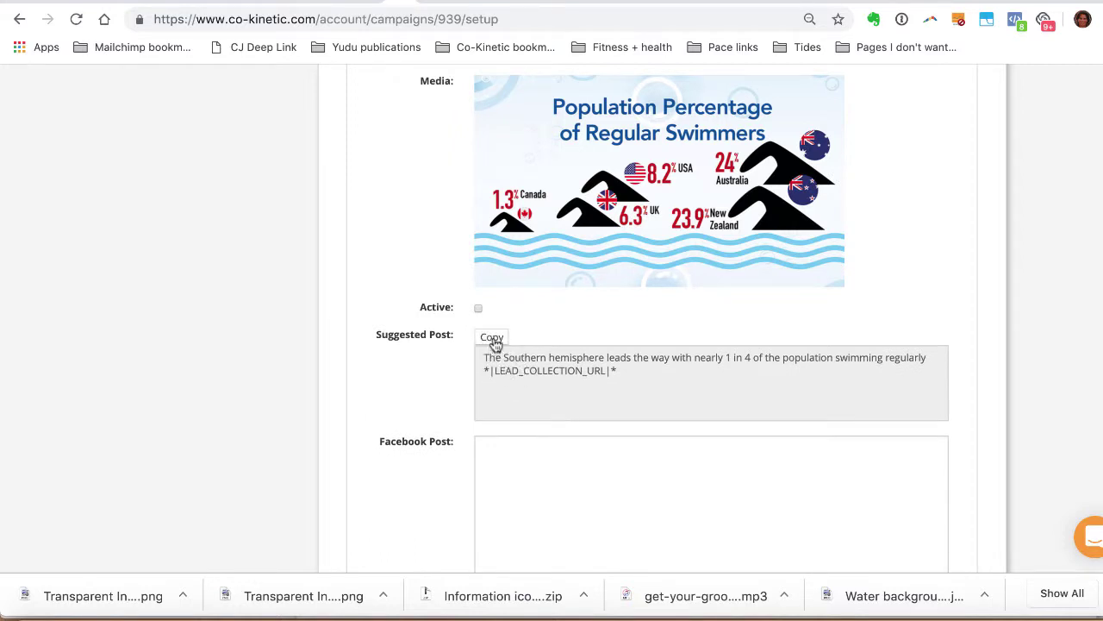
pyautogui.click(493, 339)
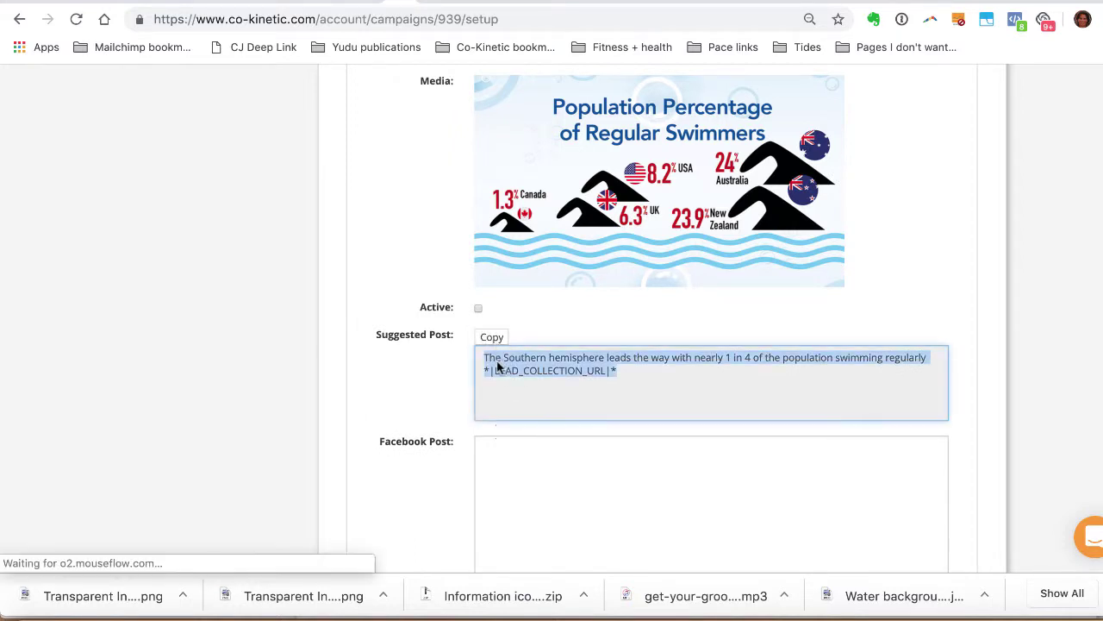
pyautogui.click(494, 456)
pyautogui.hotkey('ctrl', 'v')
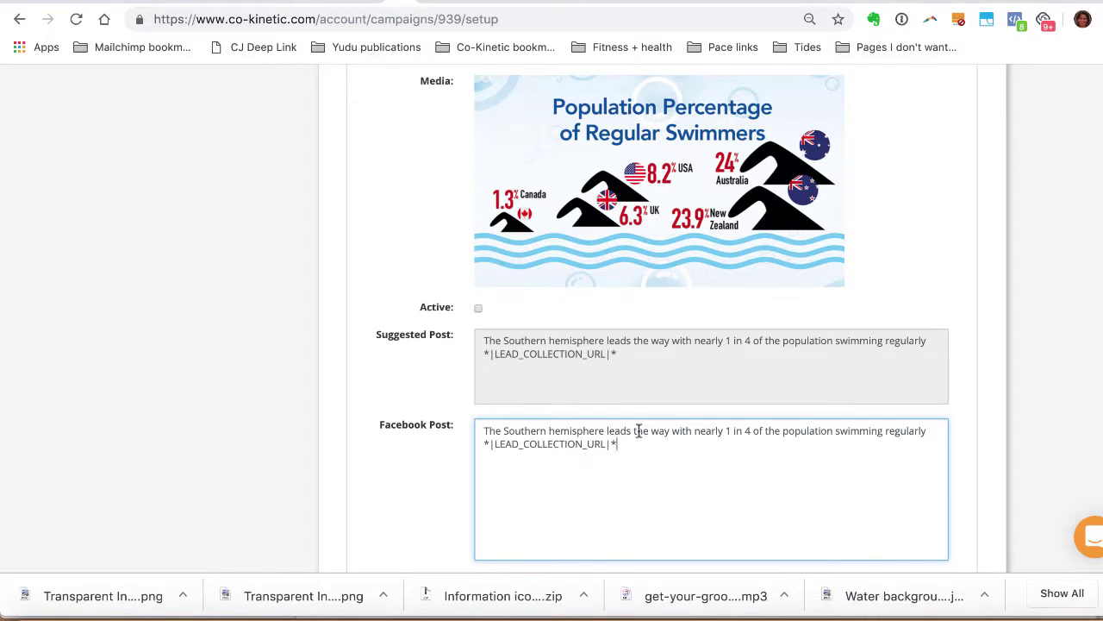
pyautogui.moveTo(487, 431); pyautogui.dragTo(998, 436)
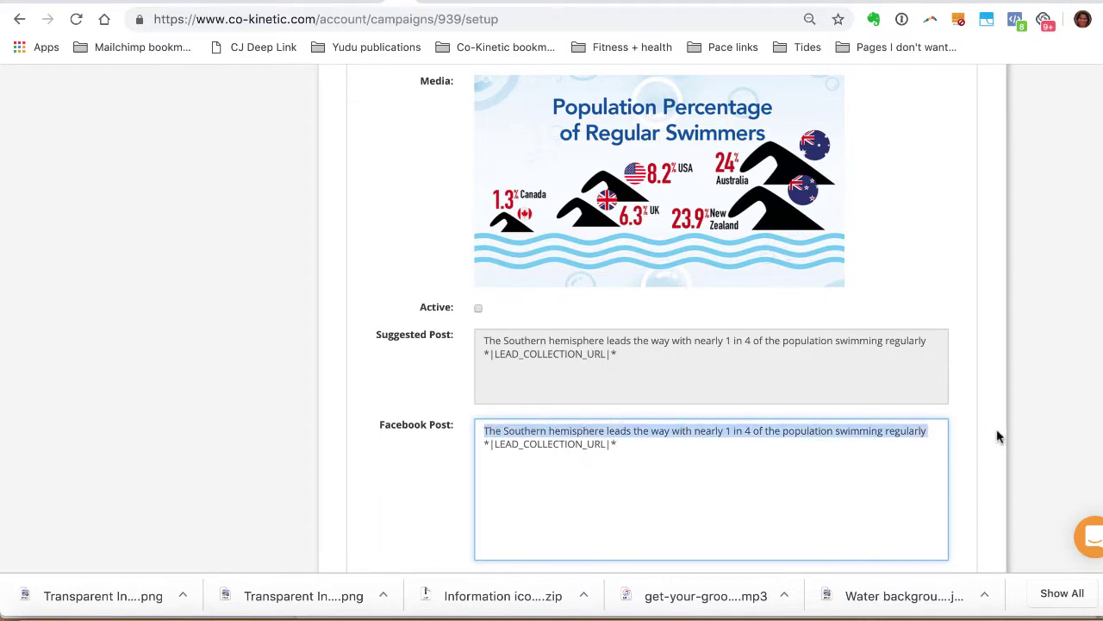
pyautogui.press('BackSpace')
pyautogui.write('Re')
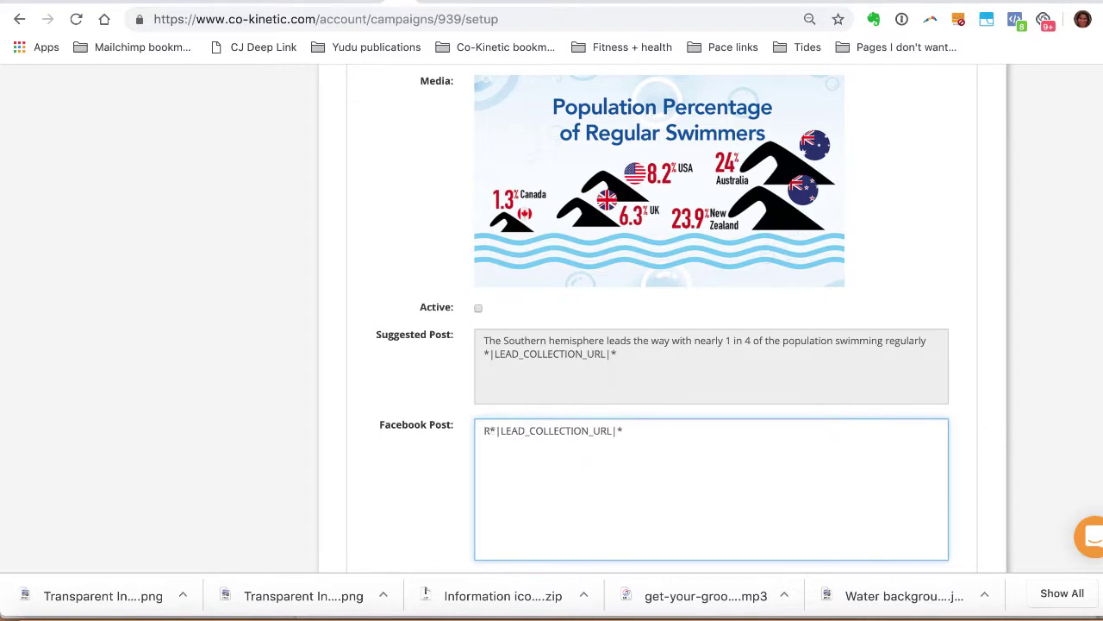
pyautogui.write('write the who')
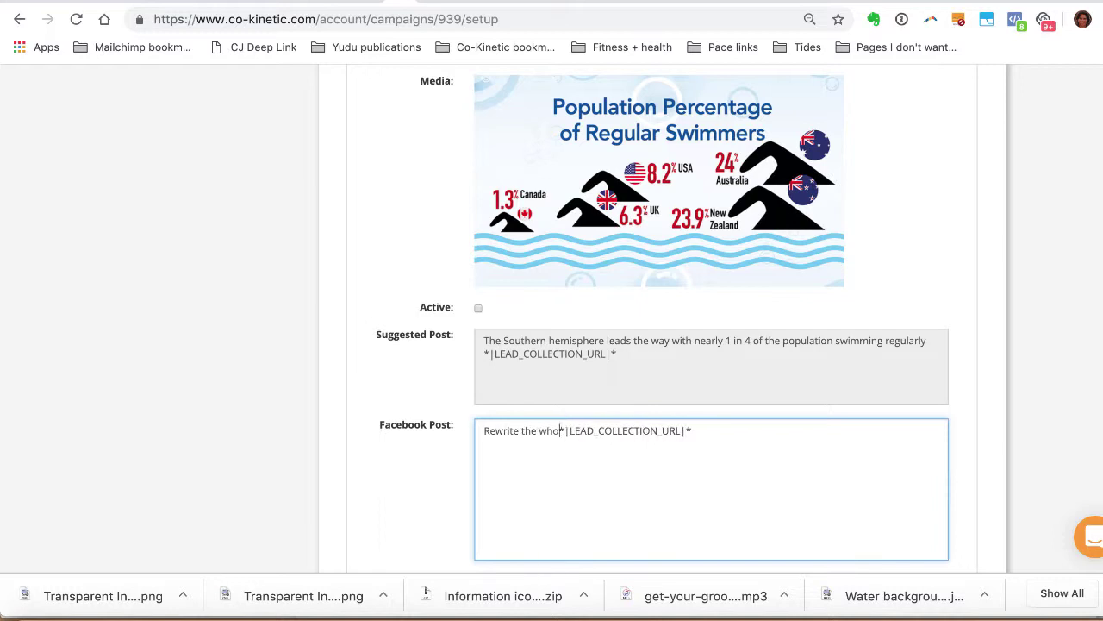
pyautogui.write('le post')
pyautogui.scroll(-2, 1001, 358)
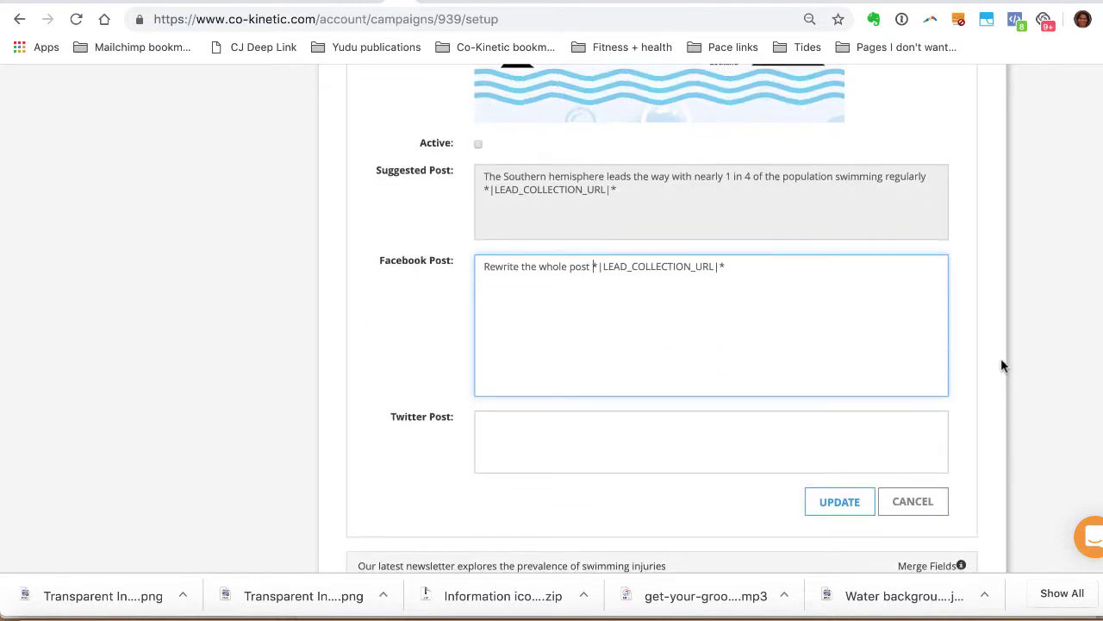
pyautogui.click(842, 512)
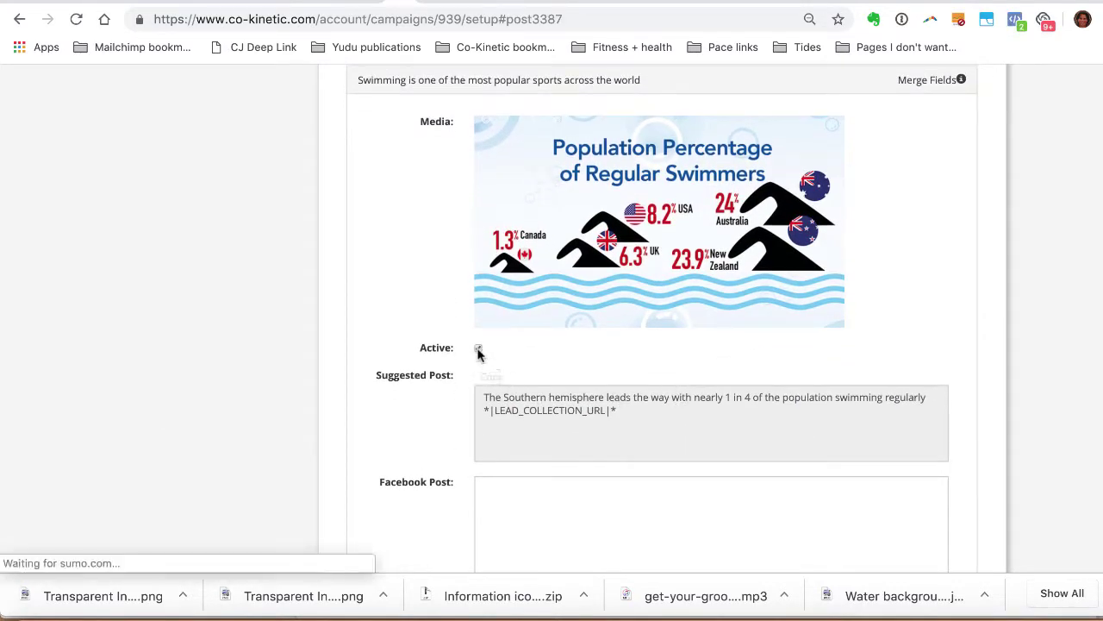
# Toggle the Population post's Active box on and off, then update the newsletter post
pyautogui.click(479, 349)
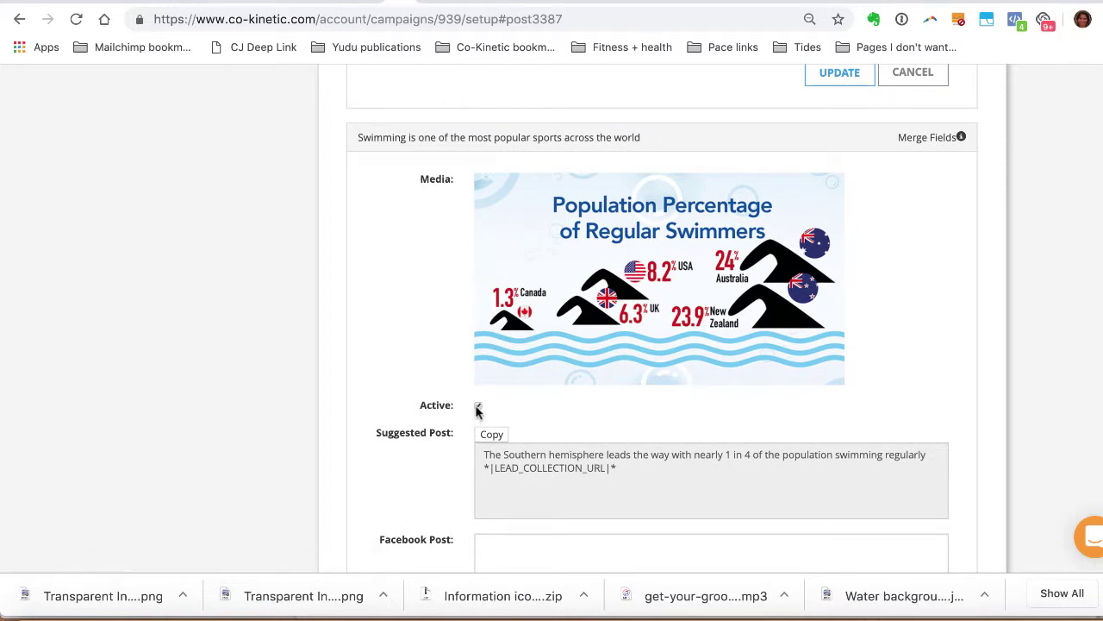
pyautogui.click(479, 407)
pyautogui.scroll(2, 478, 409)
pyautogui.scroll(3, 479, 407)
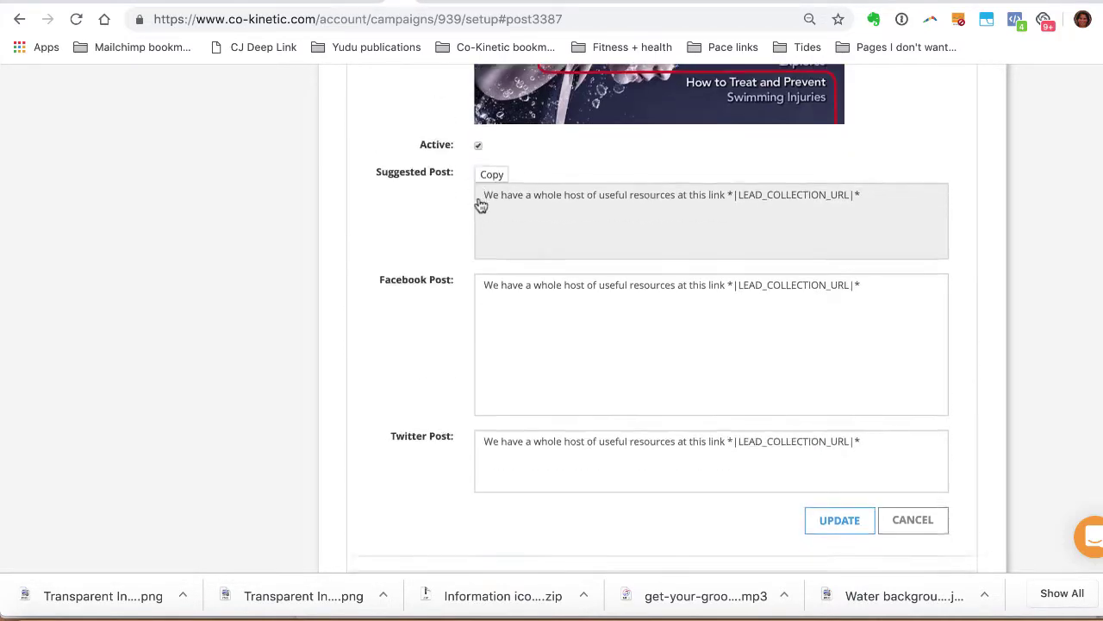
pyautogui.scroll(-5, 480, 197)
pyautogui.scroll(-5, 480, 197)
pyautogui.scroll(-4, 479, 198)
pyautogui.scroll(-2, 479, 198)
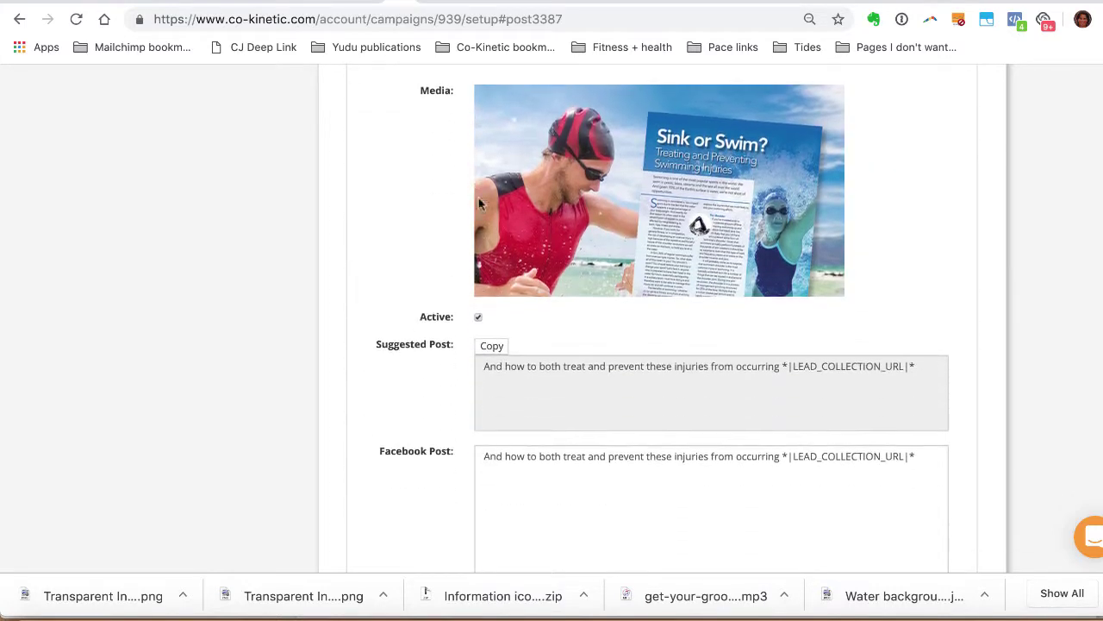
pyautogui.scroll(-3, 687, 344)
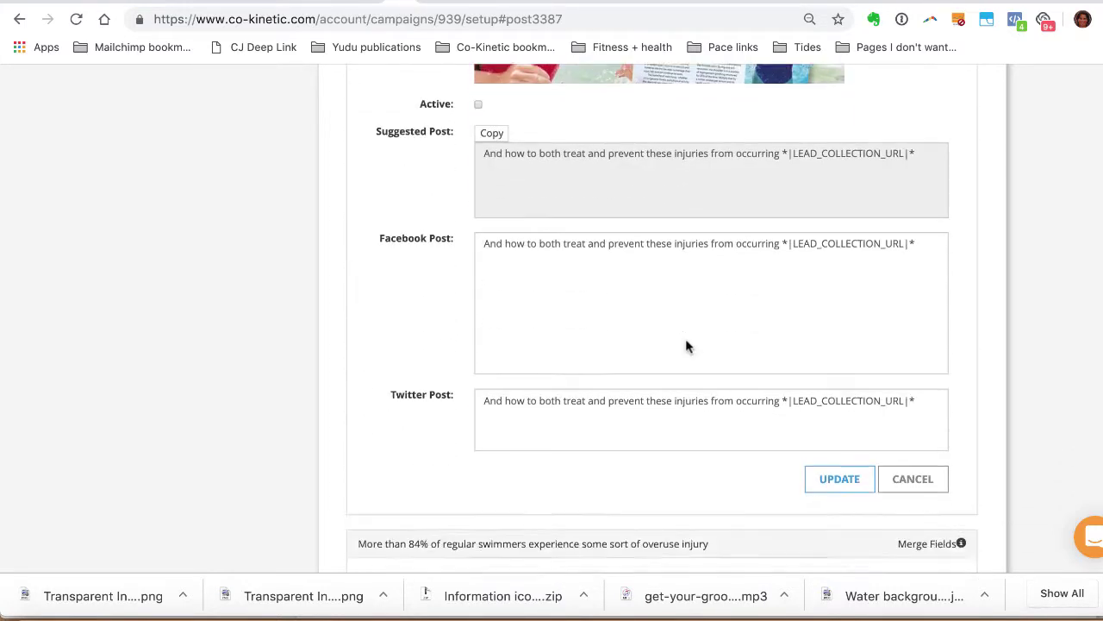
pyautogui.click(827, 443)
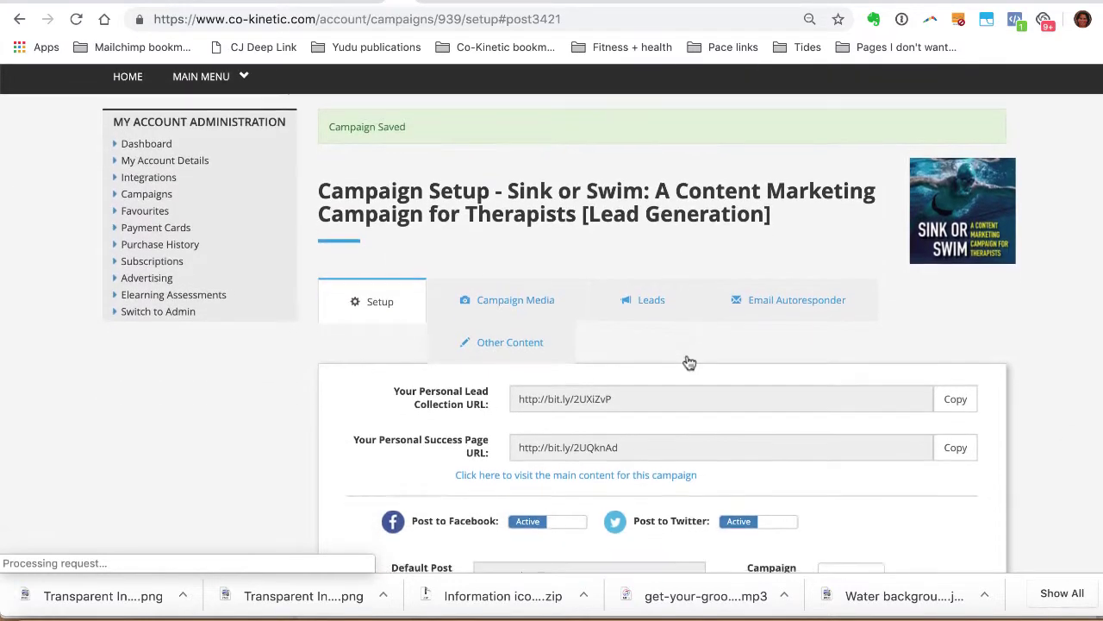
# Scroll through the saved posts and back to the top of the campaign setup
pyautogui.scroll(-2, 688, 362)
pyautogui.scroll(-3, 688, 362)
pyautogui.scroll(-5, 687, 362)
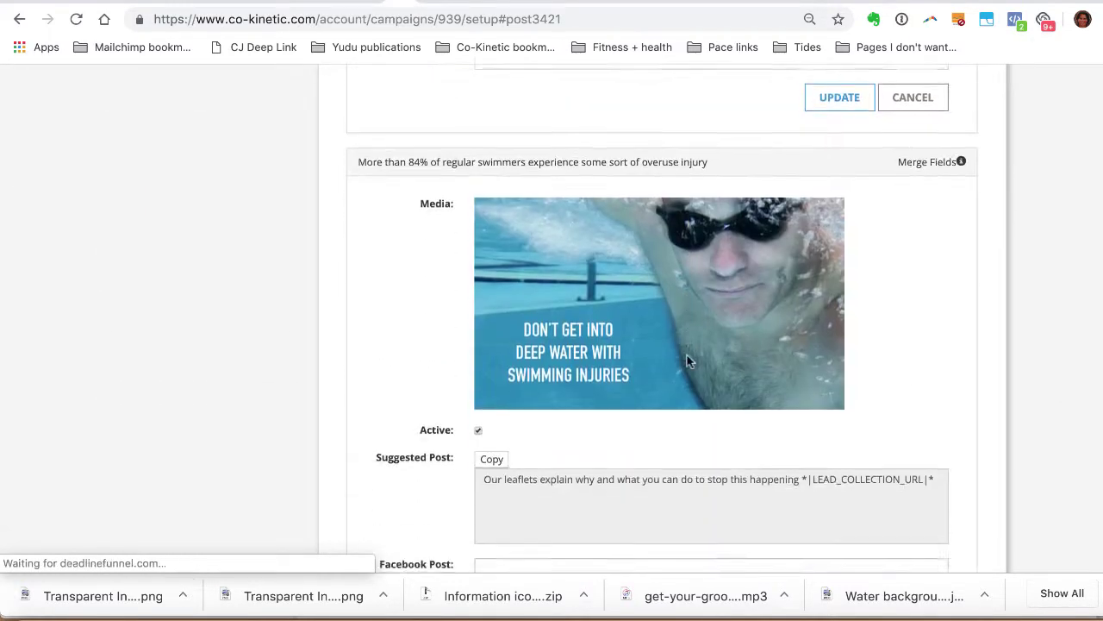
pyautogui.scroll(-5, 688, 362)
pyautogui.scroll(-4, 687, 362)
pyautogui.scroll(-3, 688, 362)
pyautogui.scroll(-2, 688, 362)
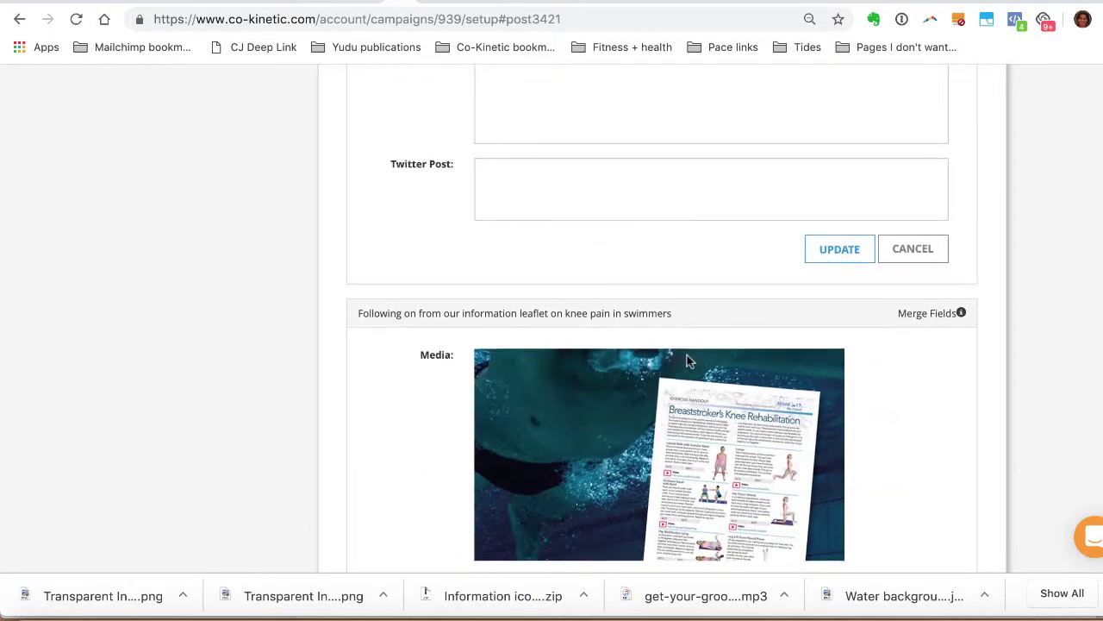
pyautogui.scroll(-5, 687, 362)
pyautogui.scroll(-1, 687, 360)
pyautogui.scroll(-2, 687, 361)
pyautogui.scroll(-3, 687, 360)
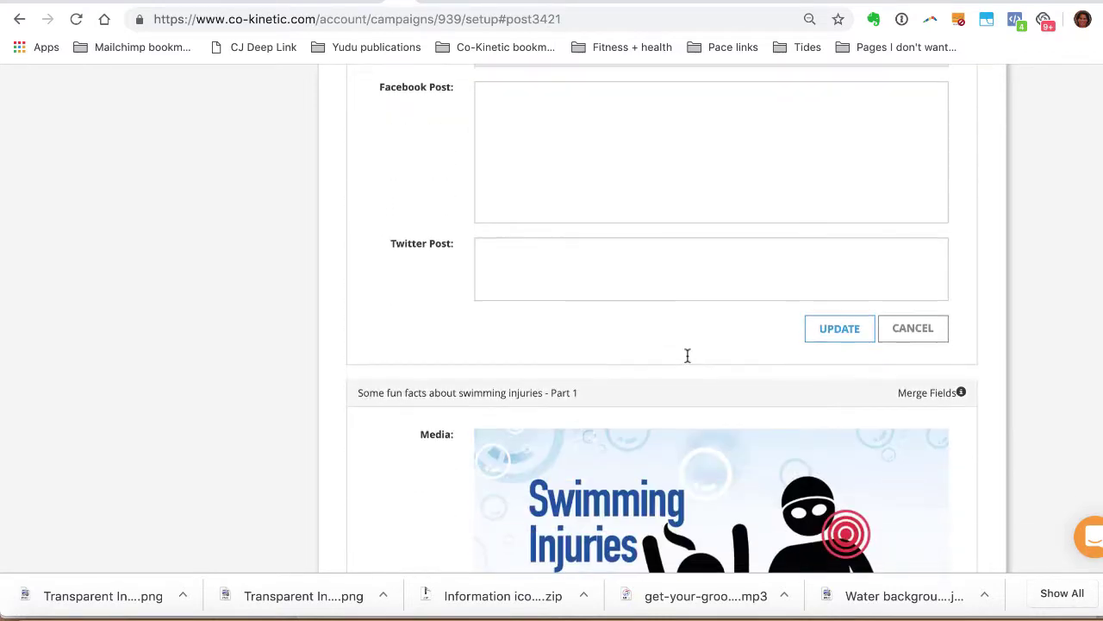
pyautogui.scroll(-5, 687, 360)
pyautogui.scroll(-5, 687, 360)
pyautogui.scroll(-5, 687, 361)
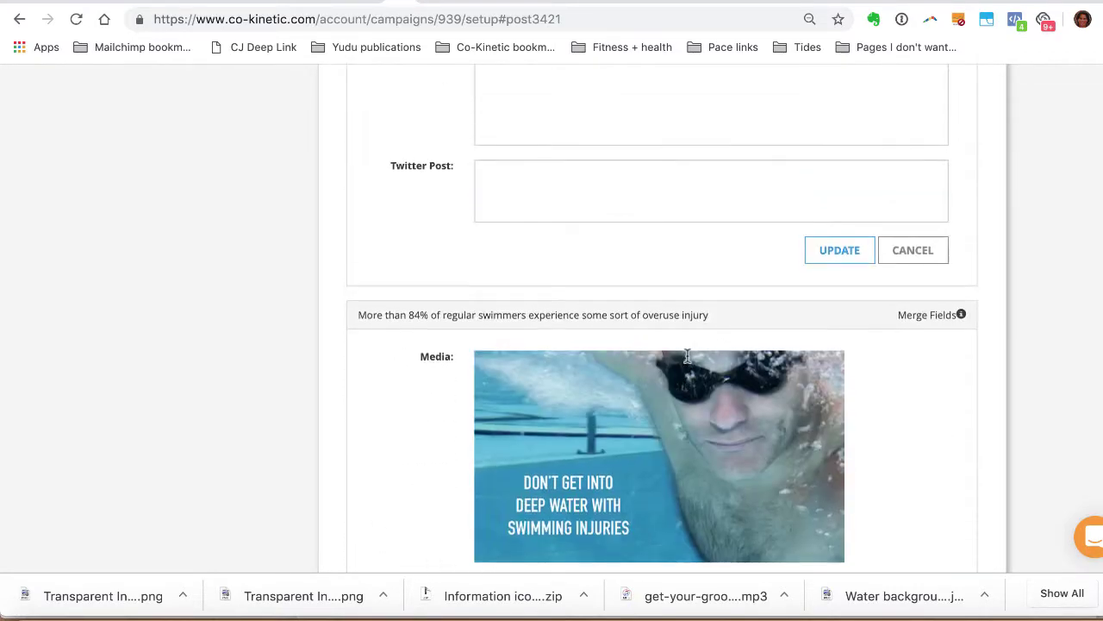
pyautogui.scroll(10, 687, 360)
pyautogui.scroll(5, 687, 360)
pyautogui.scroll(3, 687, 360)
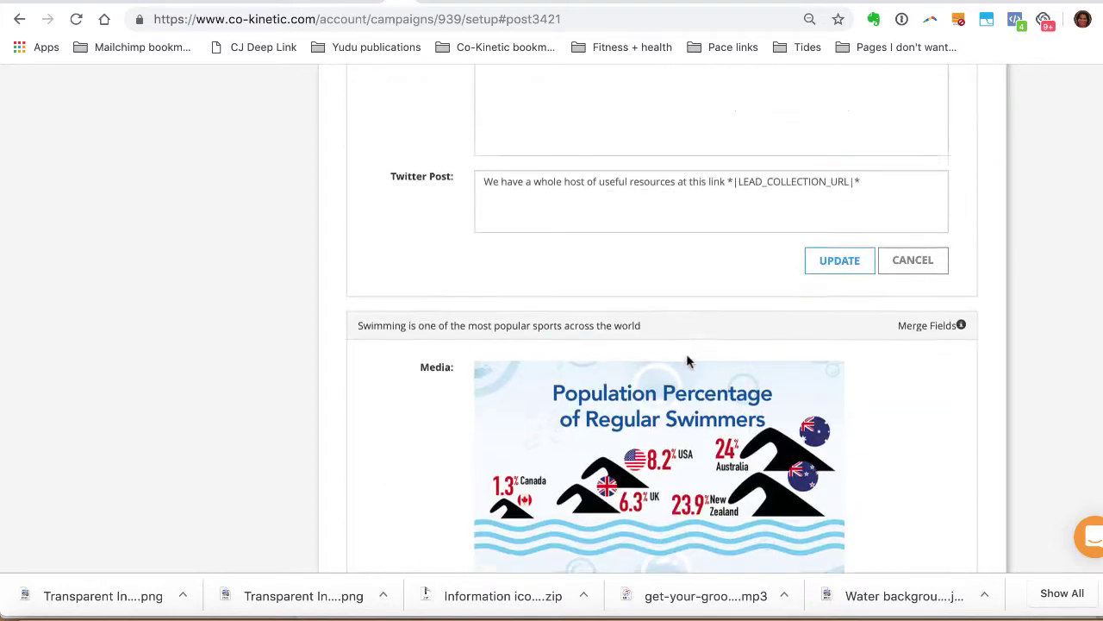
pyautogui.scroll(10, 687, 360)
# On Setup, toggle Facebook posting off and on, and review schedule options keeping Default
pyautogui.click(377, 245)
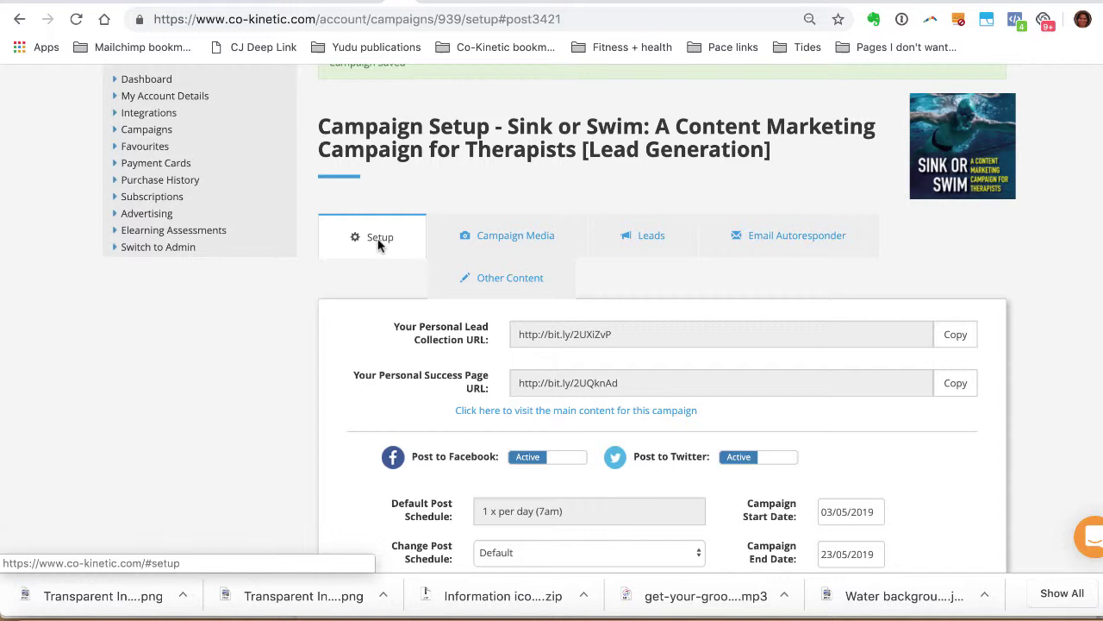
pyautogui.click(536, 466)
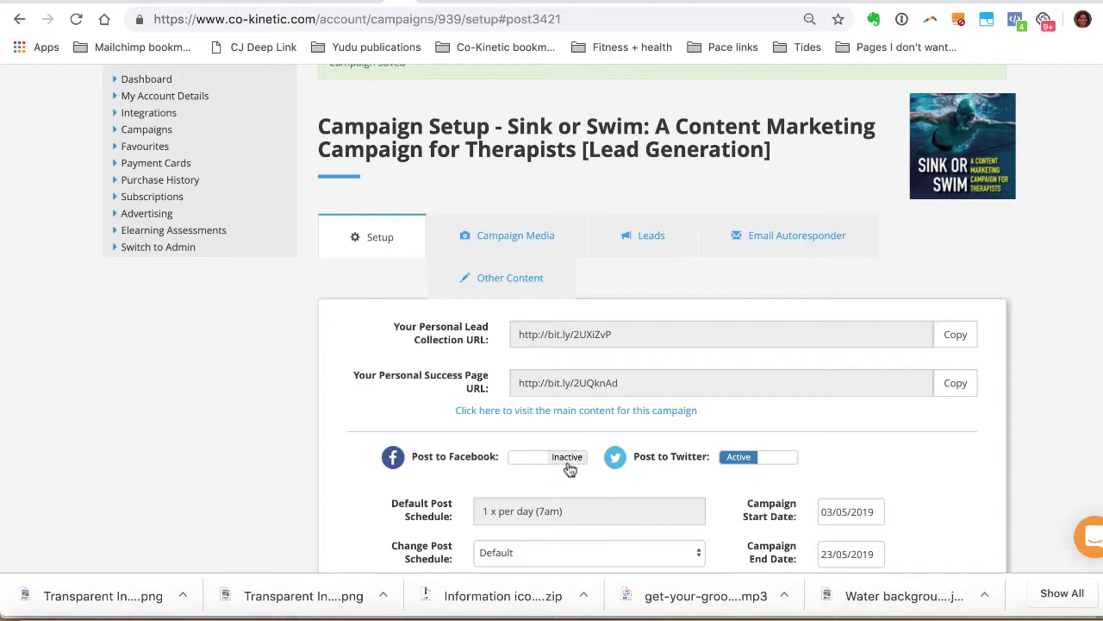
pyautogui.click(570, 468)
pyautogui.scroll(-3, 585, 437)
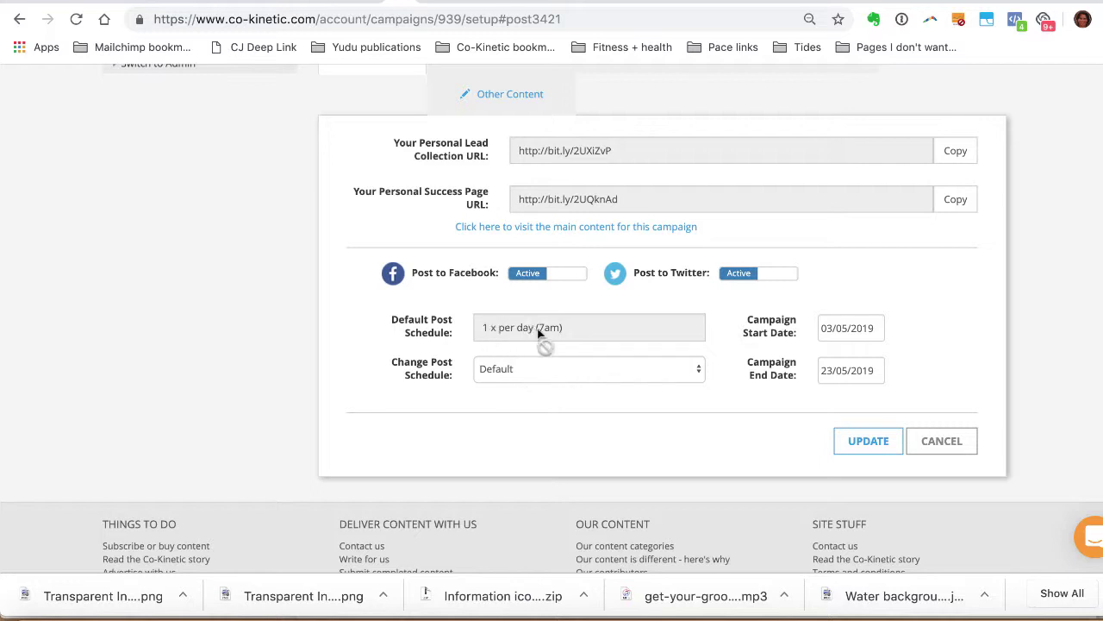
pyautogui.click(541, 371)
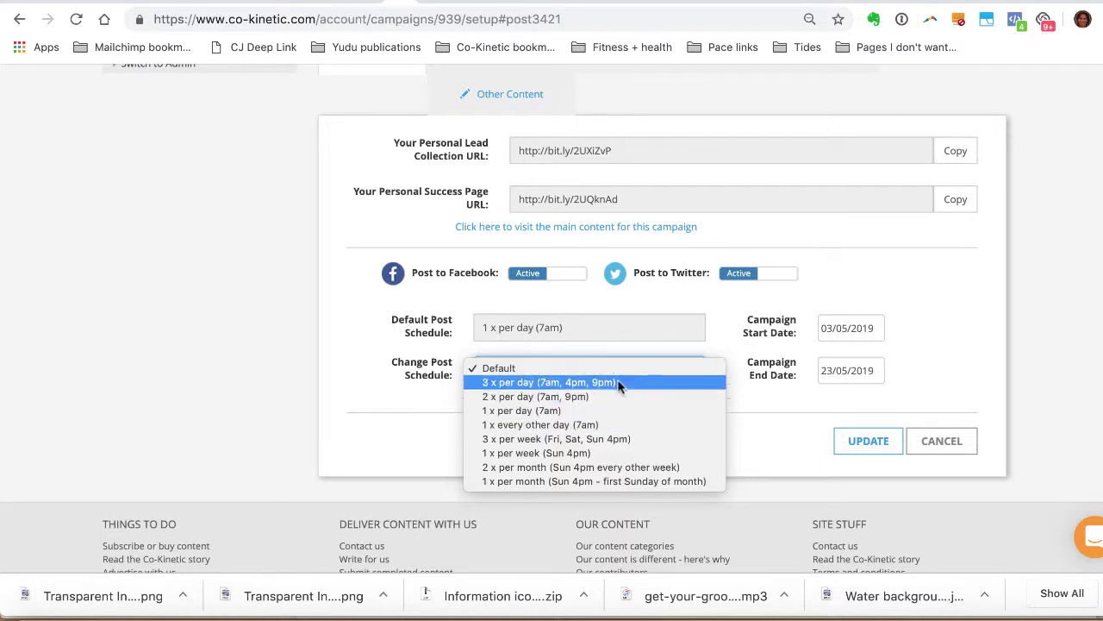
pyautogui.click(765, 426)
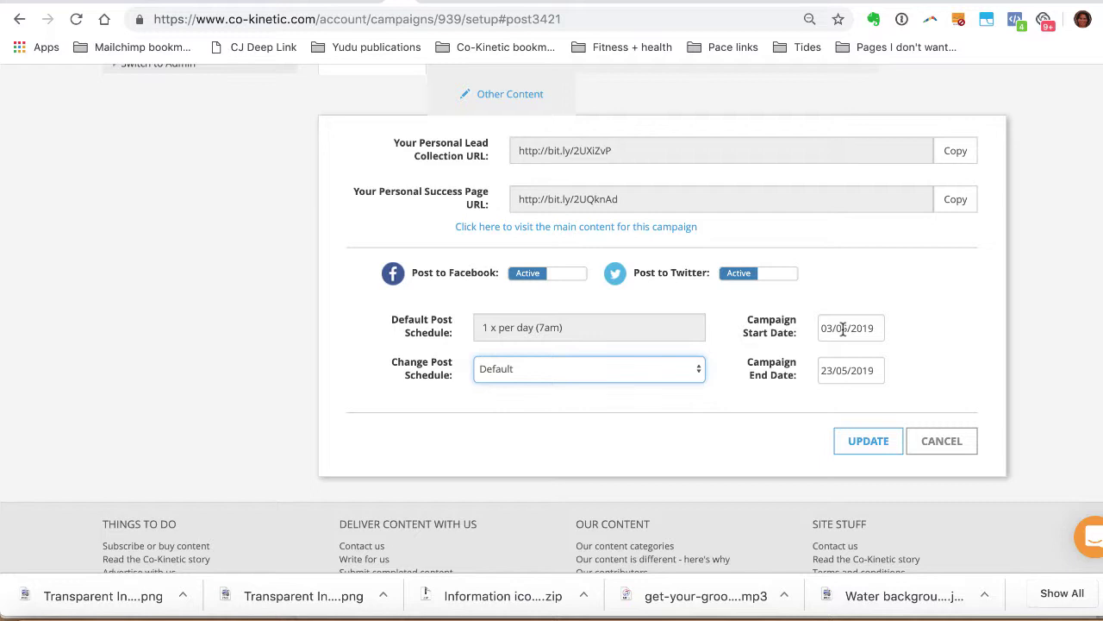
# Set the campaign start date to 3 May and end date to 23 May 2019, then update
pyautogui.click(843, 329)
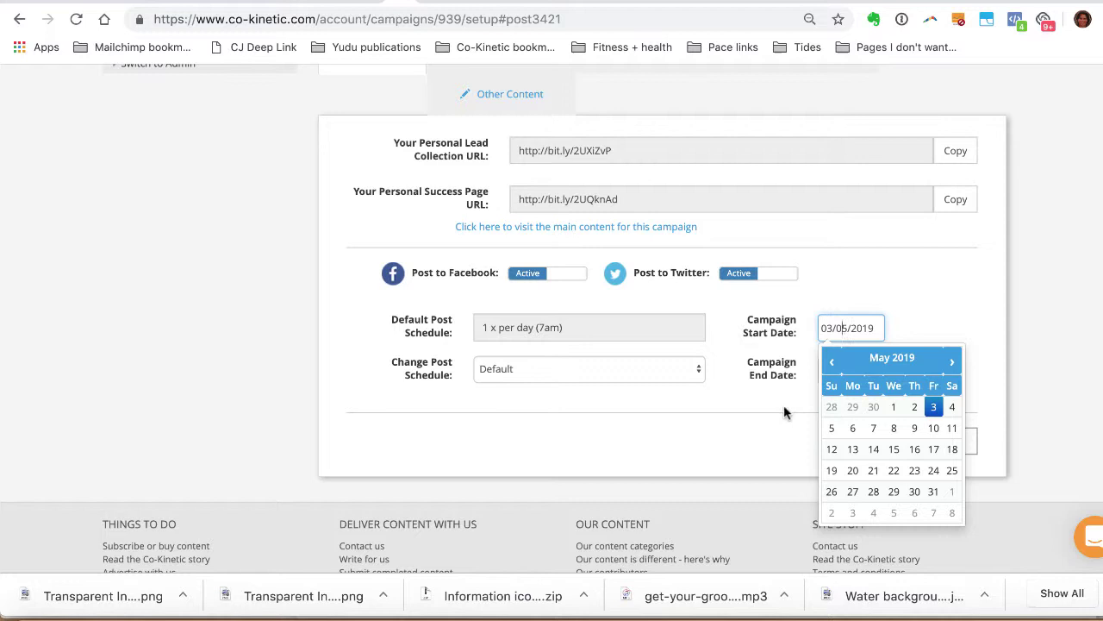
pyautogui.click(717, 399)
pyautogui.click(849, 371)
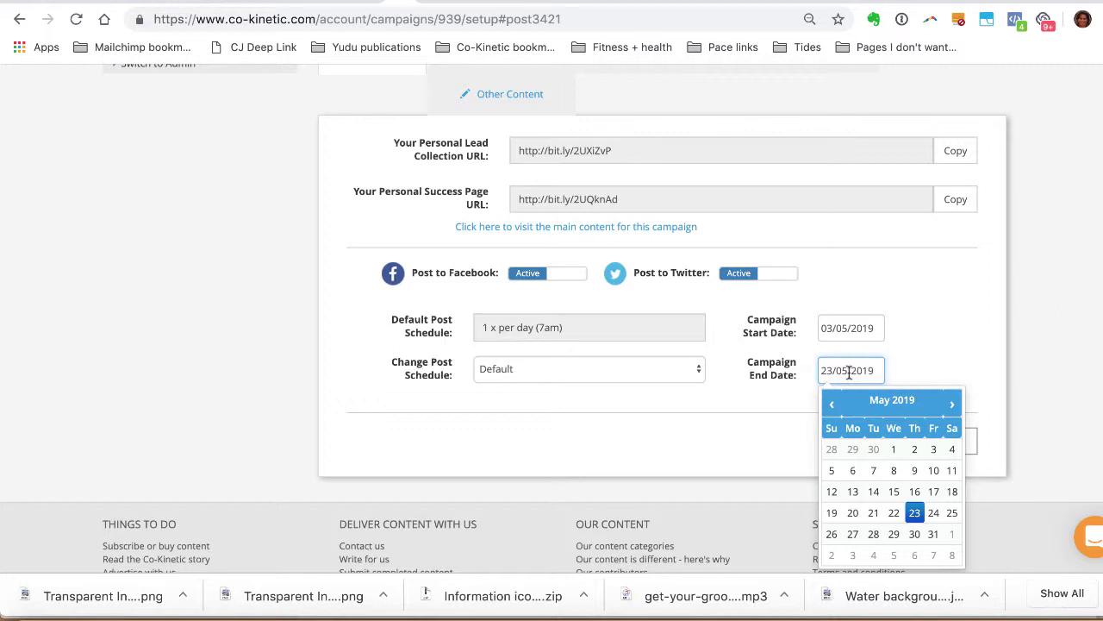
pyautogui.click(780, 403)
pyautogui.click(869, 447)
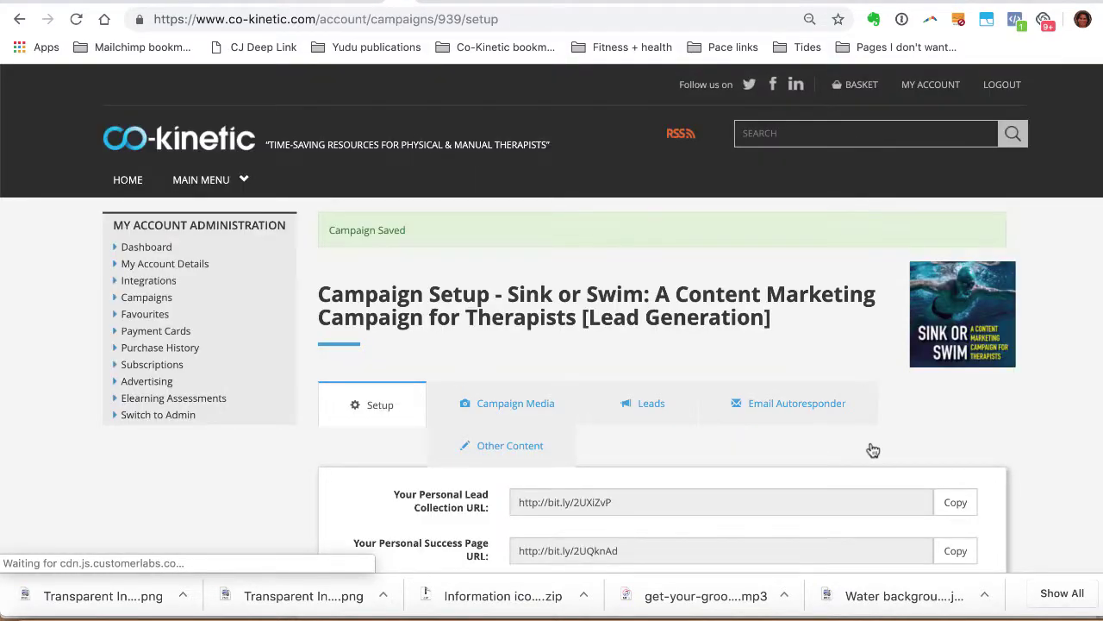
# Copy the Sink or Swim personal lead collection URL from the campaign setup
pyautogui.scroll(-5, 873, 450)
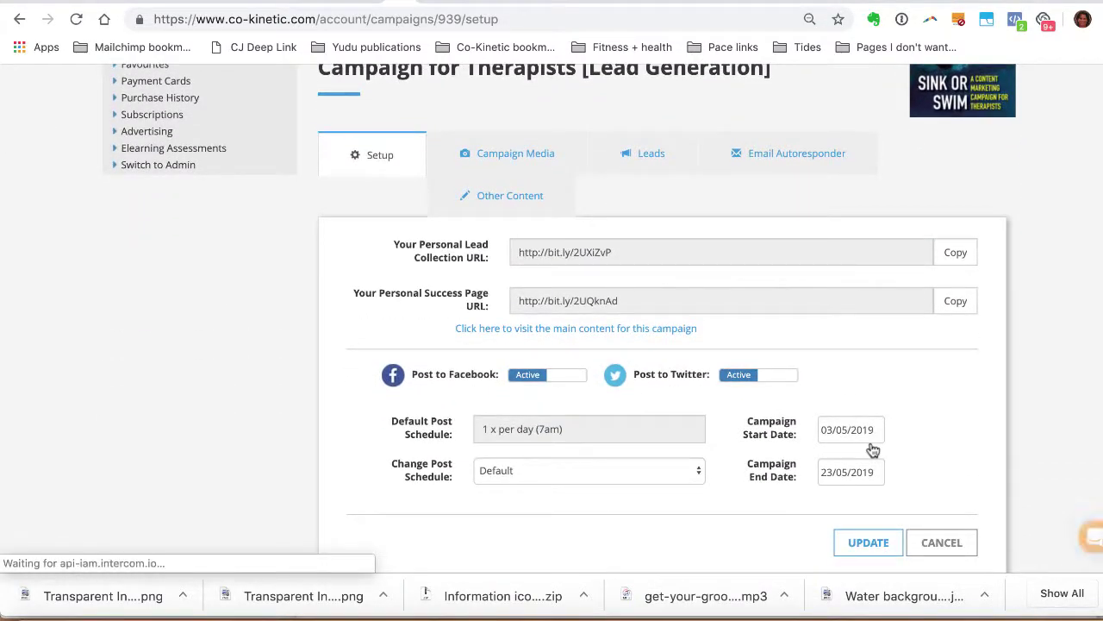
pyautogui.scroll(-1, 877, 384)
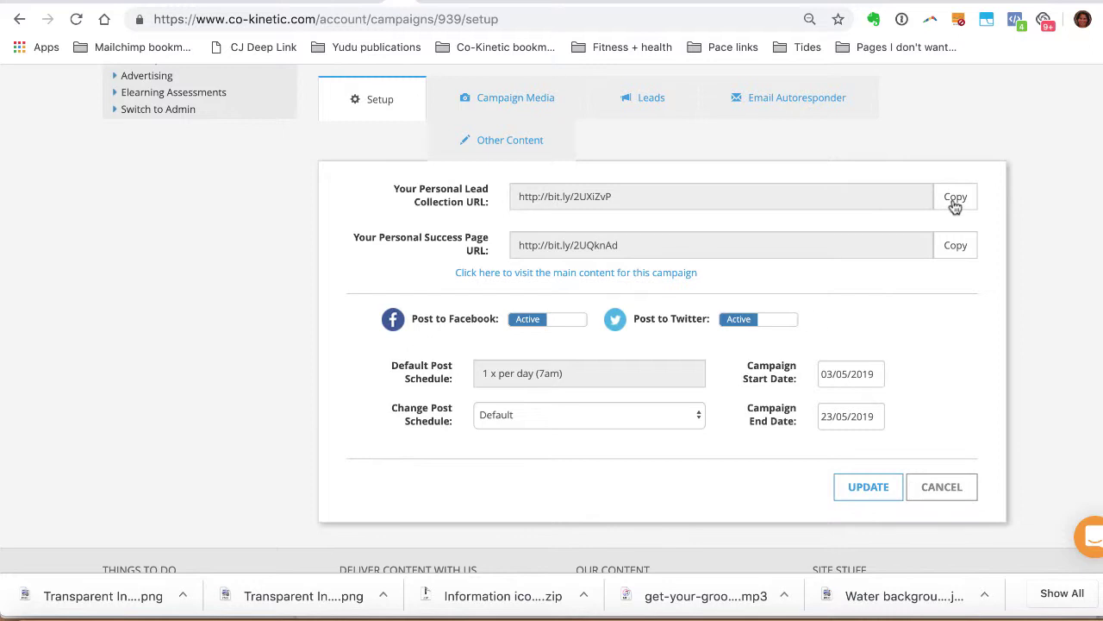
pyautogui.click(955, 198)
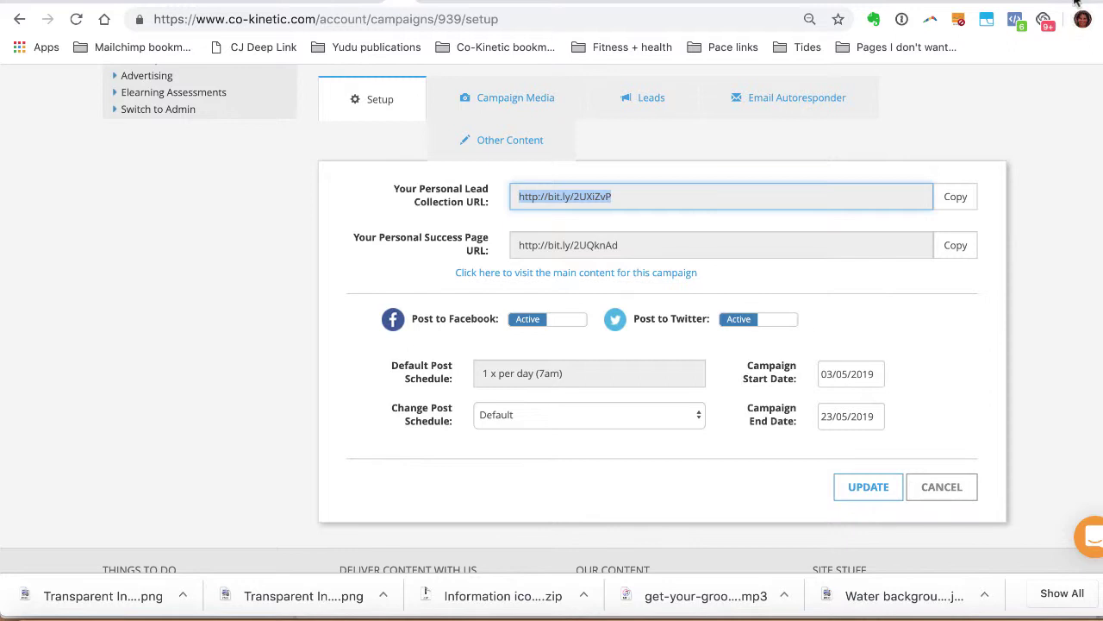
# Load the copied bit.ly lead link in a new tab and scroll through the landing page
pyautogui.hotkey('ctrl', 't')
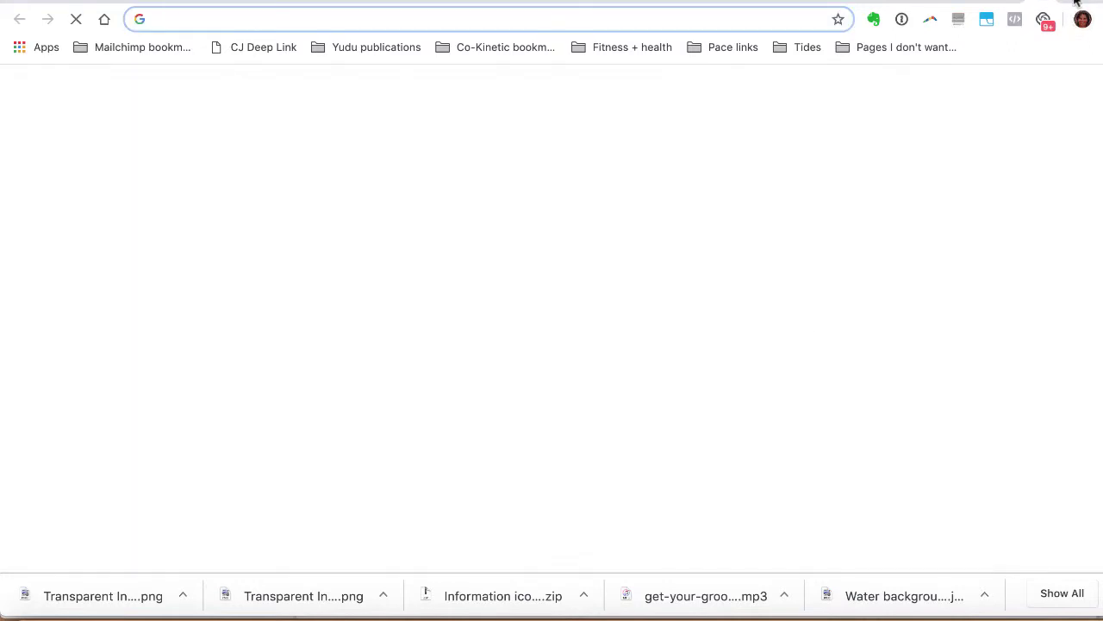
pyautogui.hotkey('ctrl', 'v')
pyautogui.press('Return')
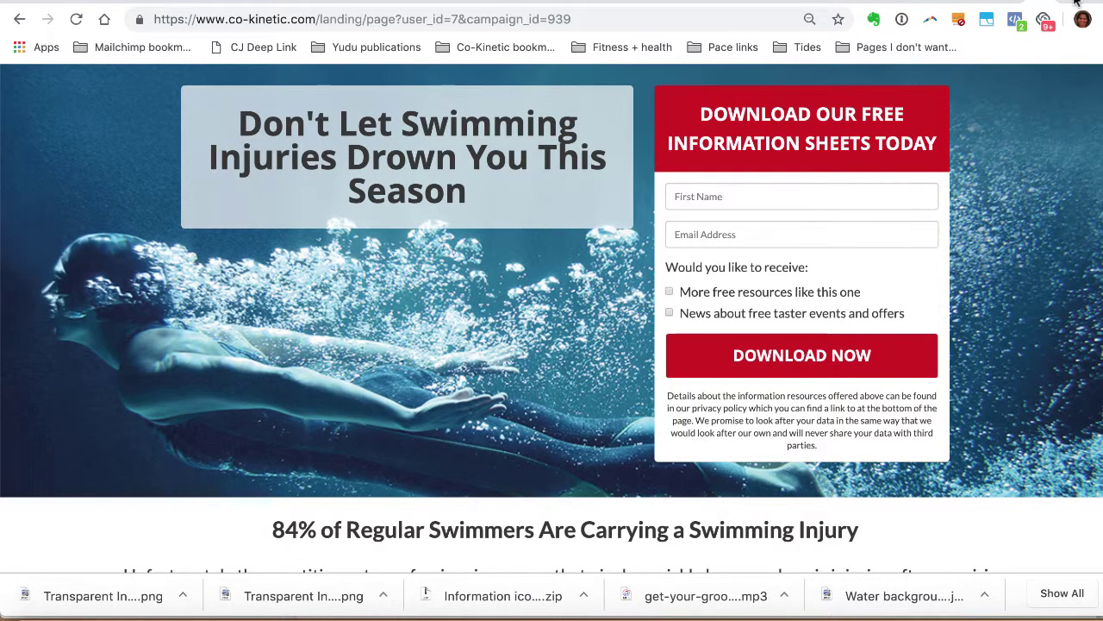
pyautogui.scroll(-3, 857, 170)
pyautogui.scroll(-1, 857, 173)
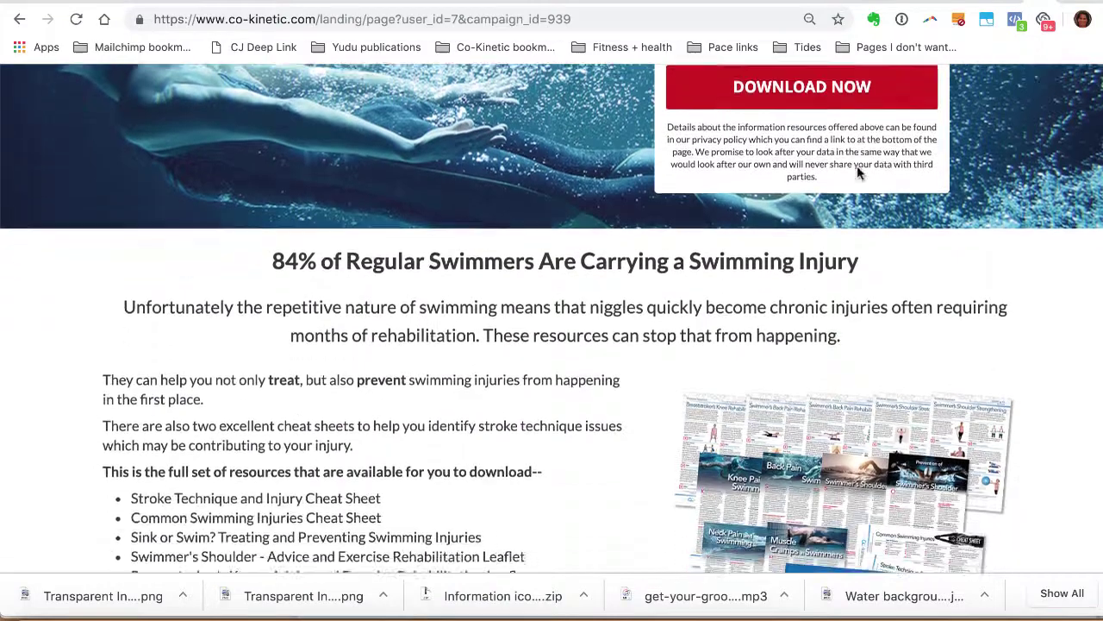
pyautogui.scroll(-2, 857, 172)
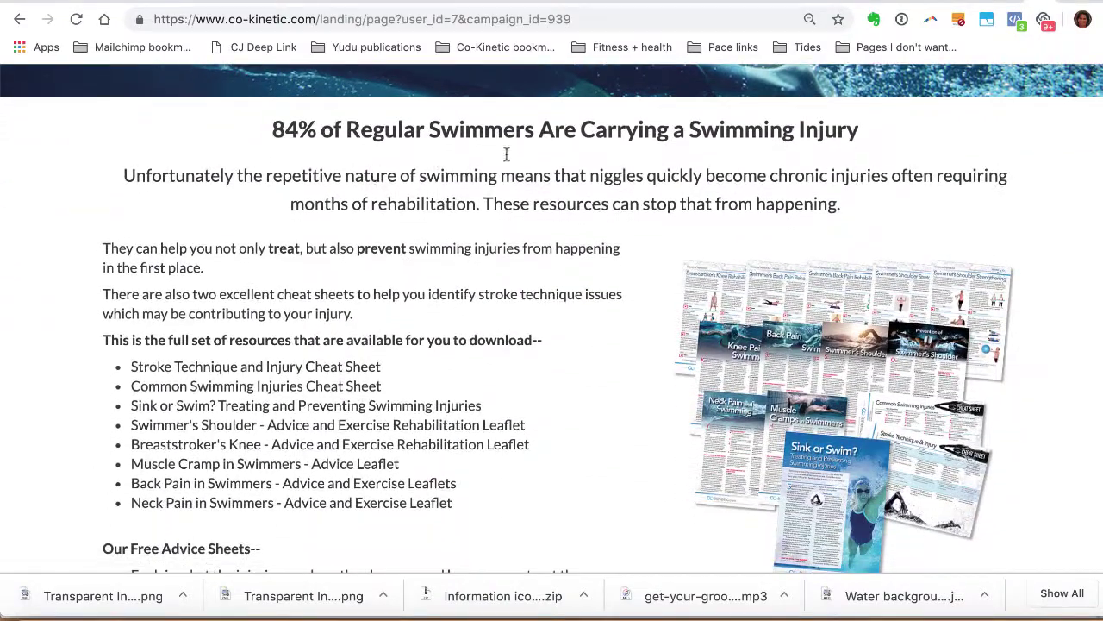
pyautogui.scroll(-1, 547, 280)
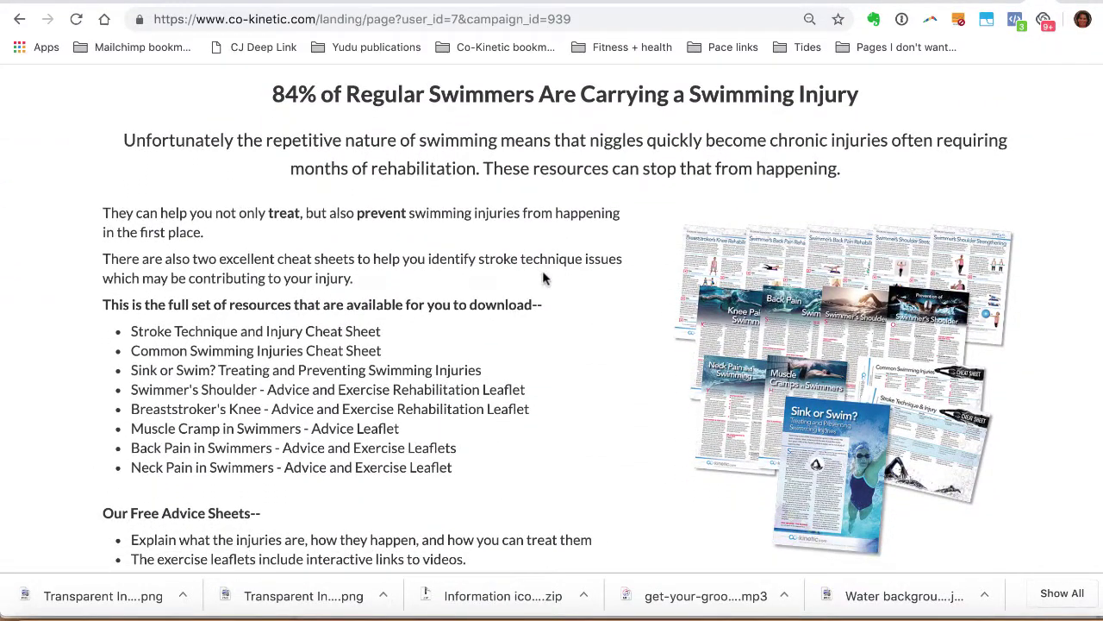
pyautogui.scroll(-1, 396, 405)
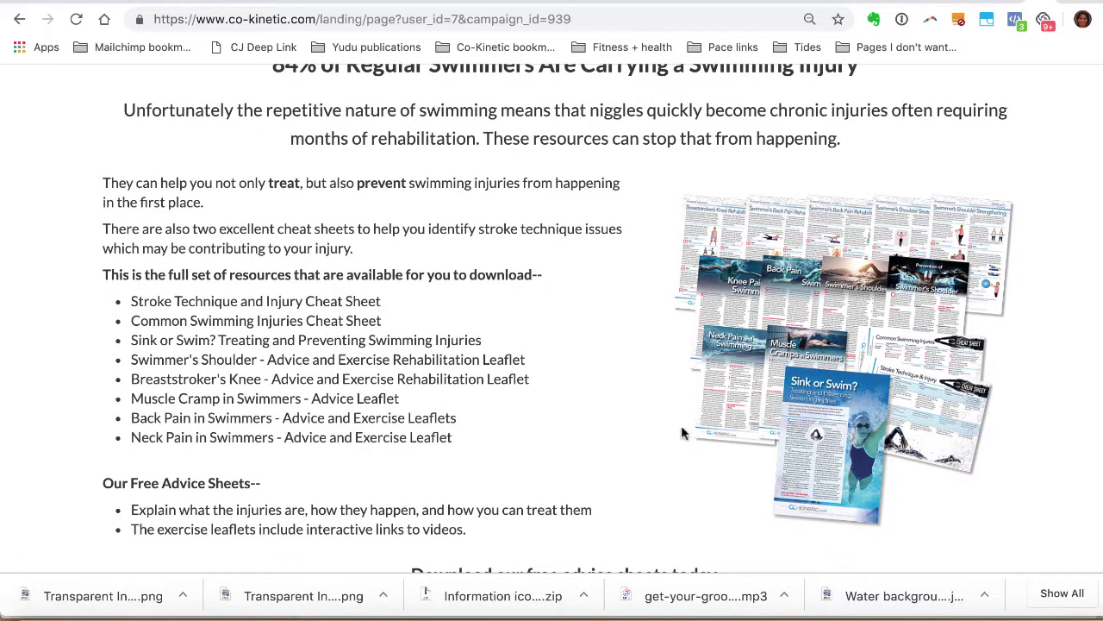
pyautogui.scroll(-1, 685, 433)
pyautogui.scroll(1, 681, 431)
# Enter a first name and email address and tick both opt-in checkboxes
pyautogui.scroll(9, 681, 425)
pyautogui.scroll(5, 694, 345)
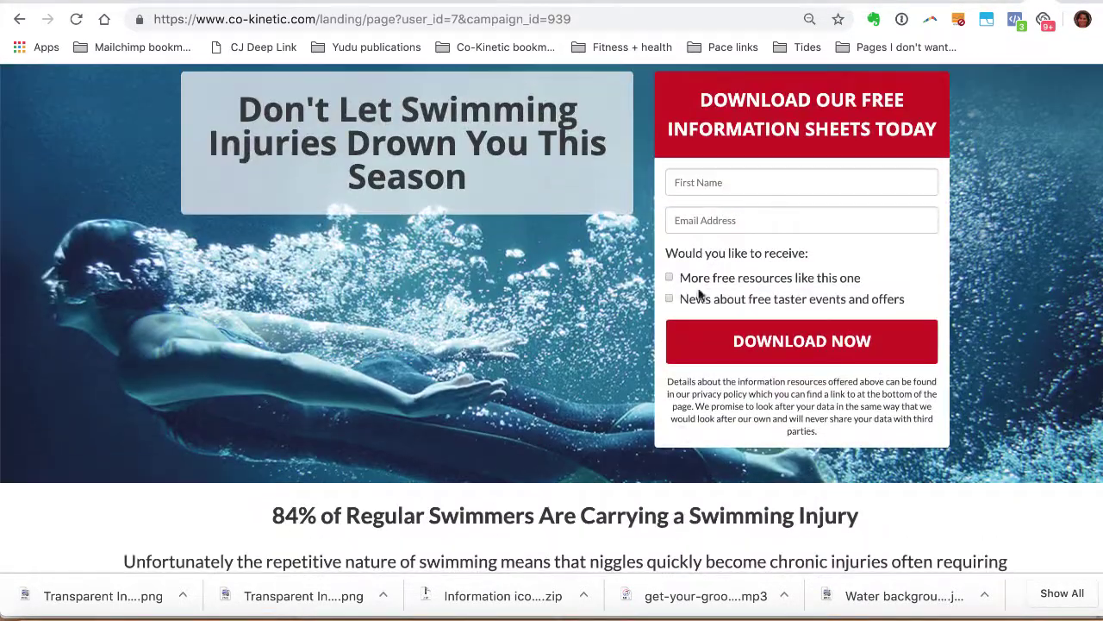
pyautogui.click(707, 175)
pyautogui.write('Tor')
pyautogui.press('Tab')
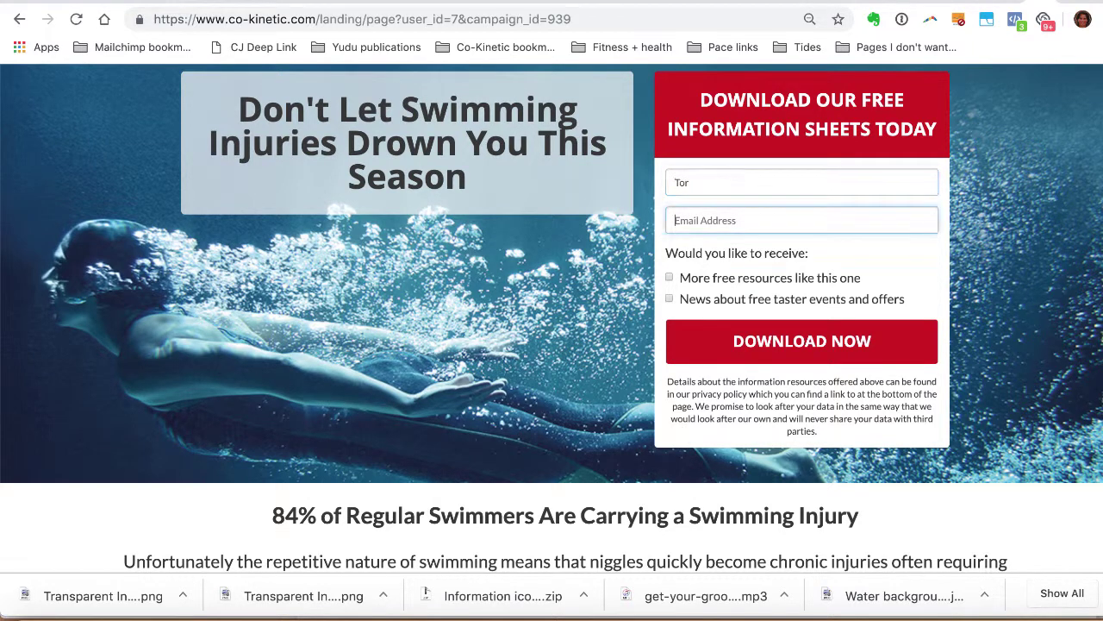
pyautogui.click(670, 277)
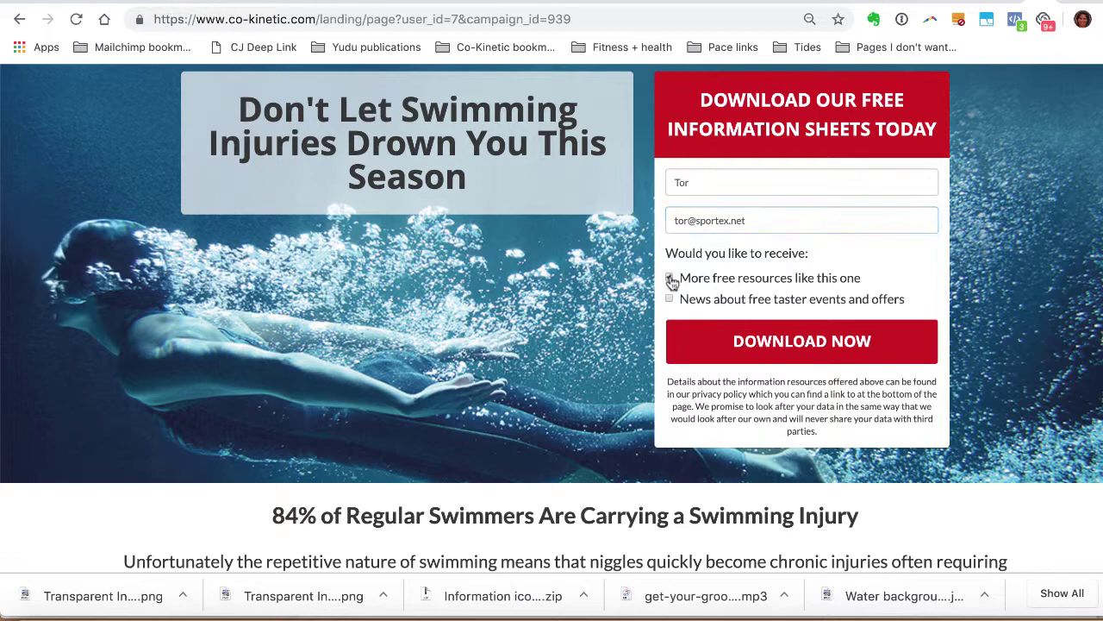
pyautogui.click(670, 298)
# Submit with DOWNLOAD NOW and open Knee Pain in Swimmers from the swimmer diagram
pyautogui.scroll(1, 668, 246)
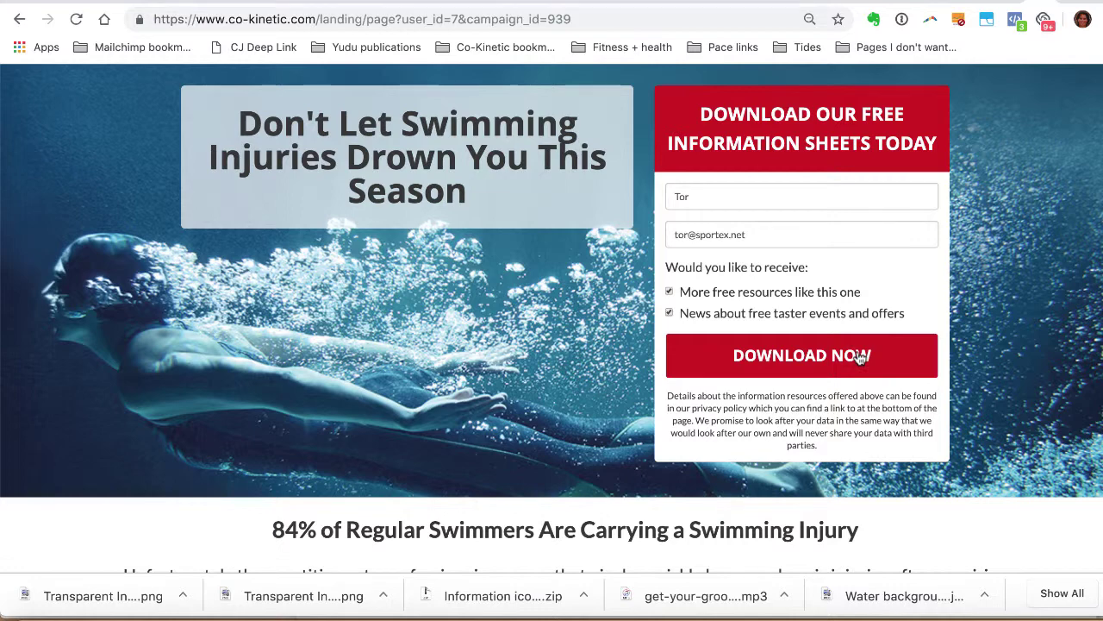
pyautogui.click(860, 358)
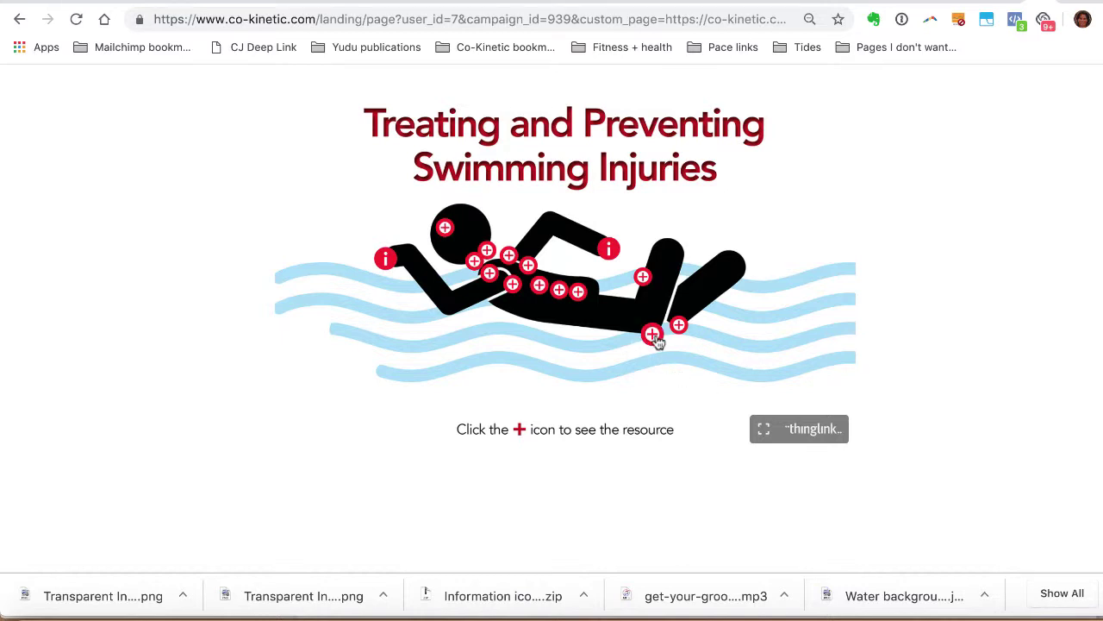
pyautogui.click(655, 339)
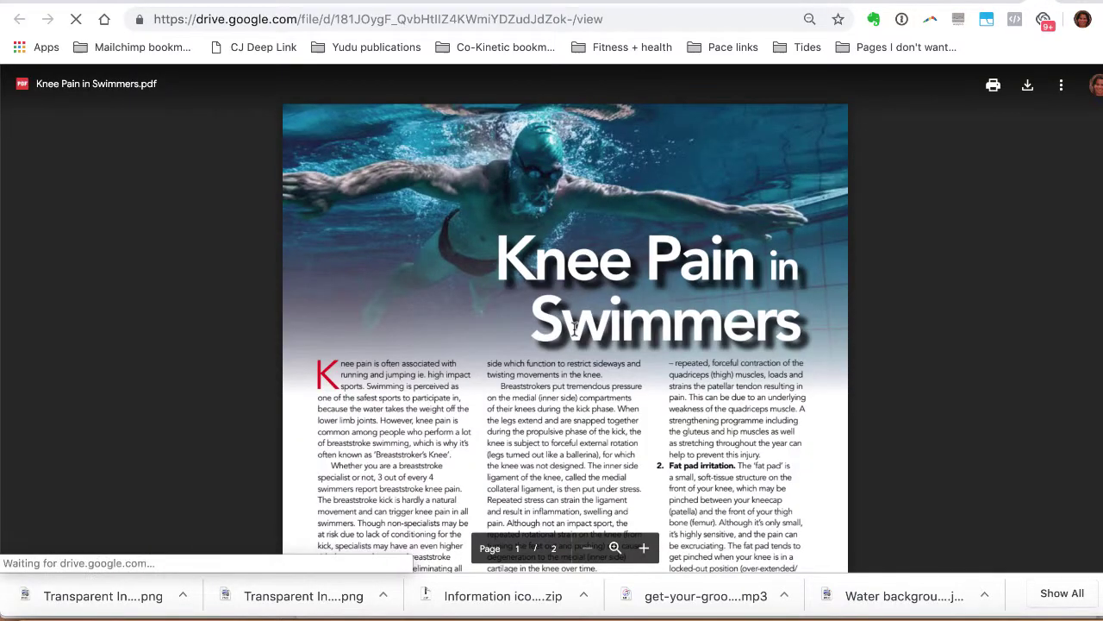
# Skim the Knee Pain in Swimmers PDF, then close it and return to Sink or Swim setup
pyautogui.scroll(-1, 578, 318)
pyautogui.scroll(-1, 585, 293)
pyautogui.scroll(-1, 593, 263)
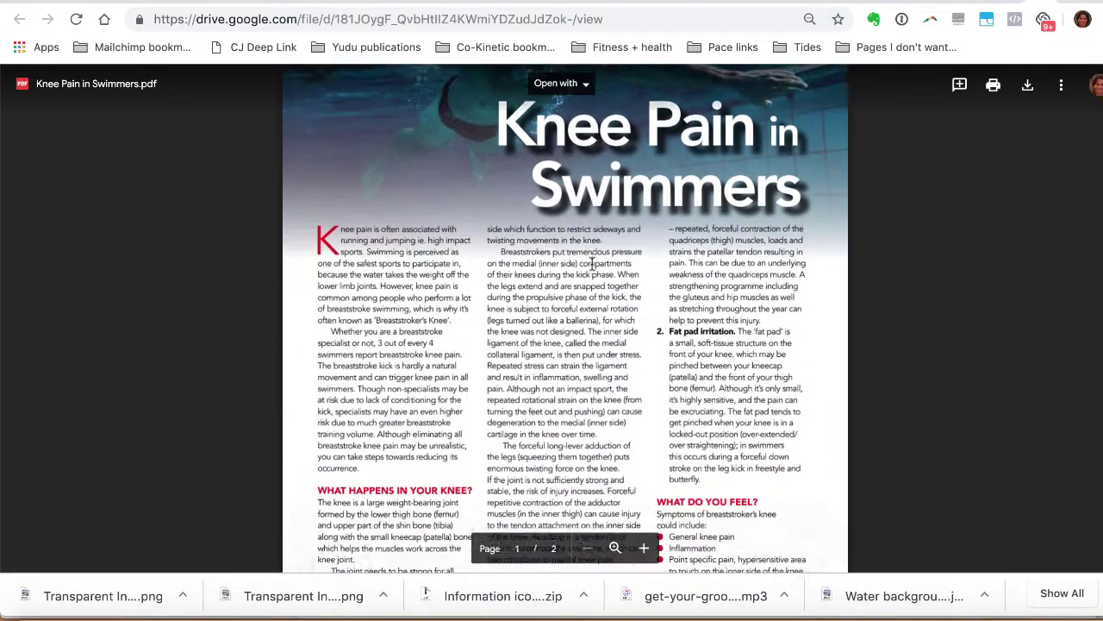
pyautogui.scroll(-2, 592, 263)
pyautogui.scroll(-2, 592, 263)
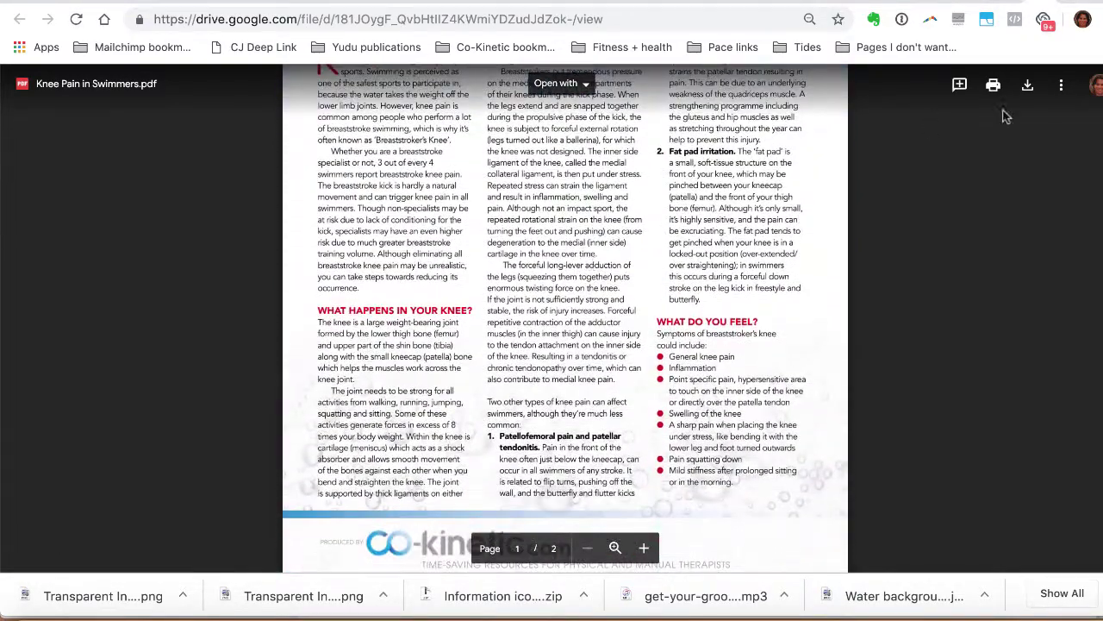
pyautogui.scroll(5, 701, 285)
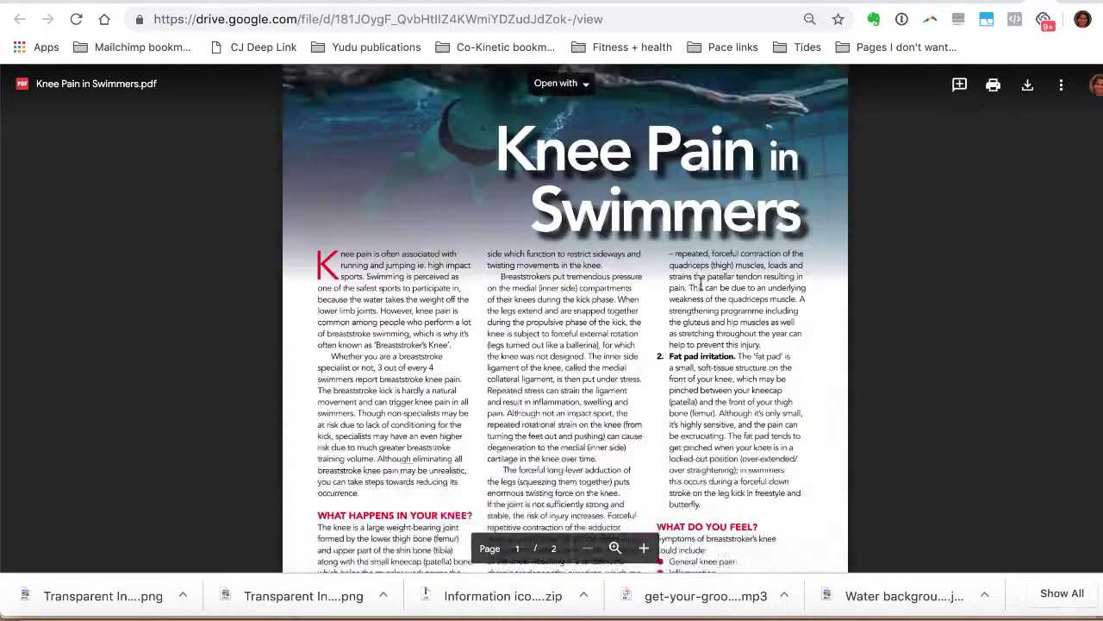
pyautogui.scroll(-10, 701, 285)
pyautogui.scroll(10, 701, 284)
pyautogui.scroll(3, 701, 284)
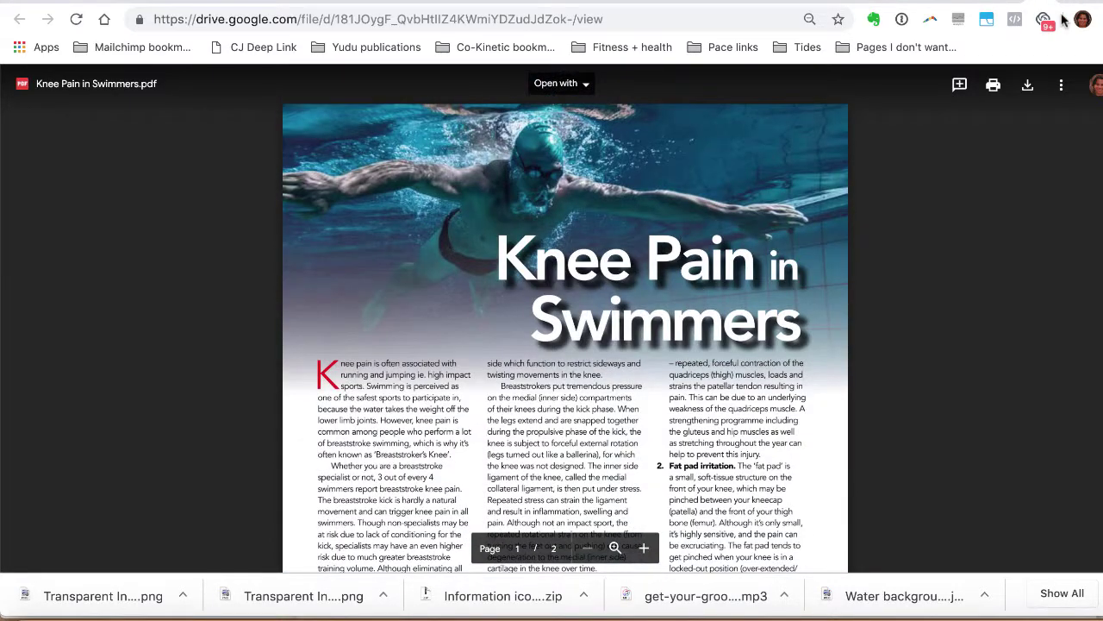
pyautogui.hotkey('ctrl', 'w')
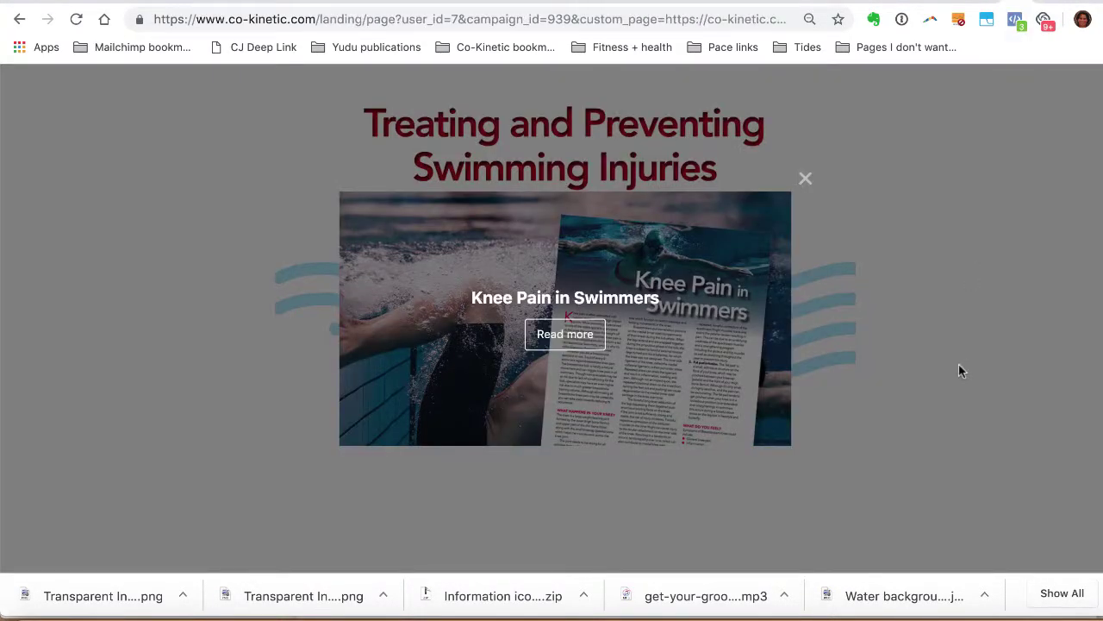
pyautogui.click(377, 4)
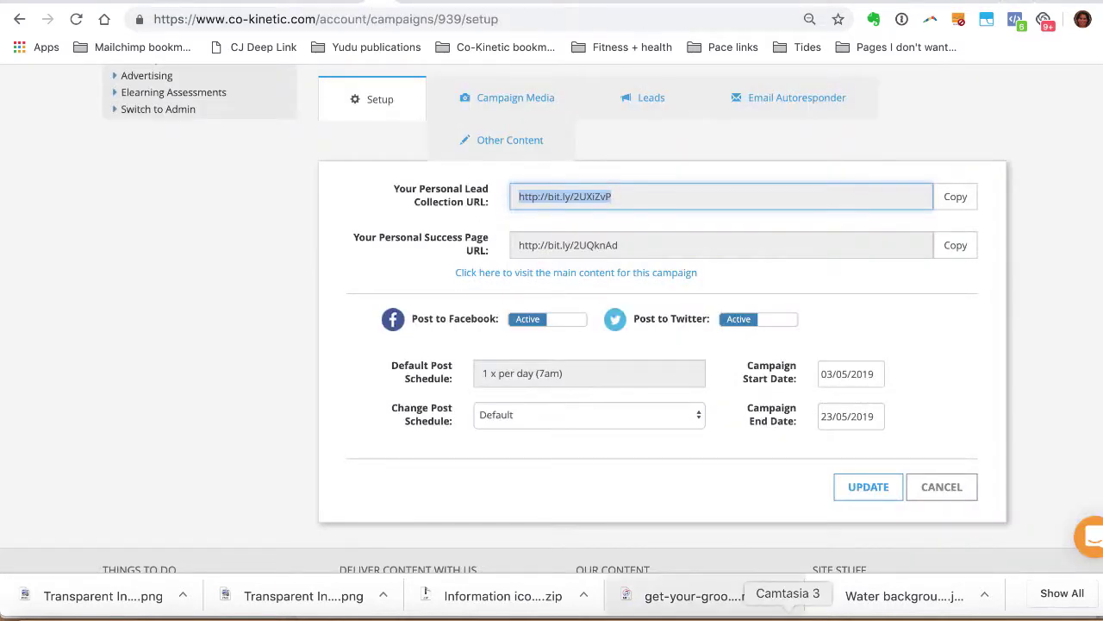